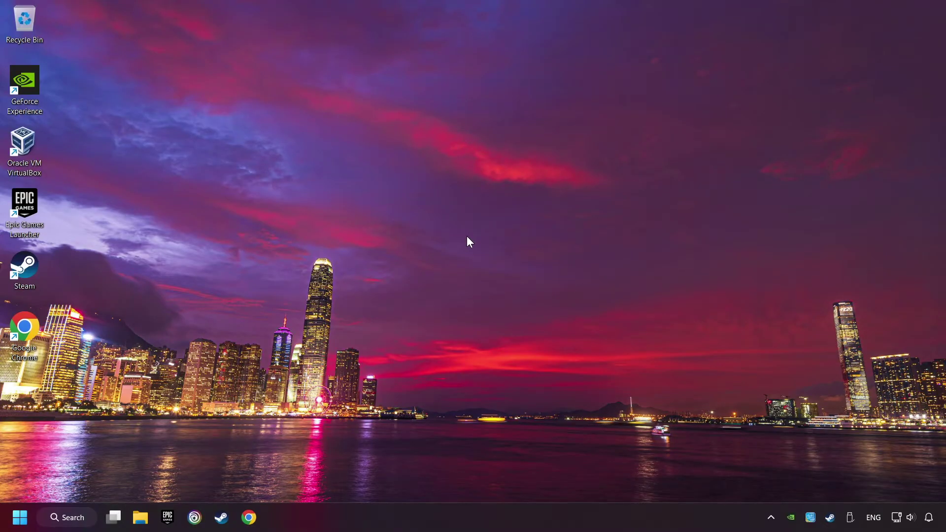
Search Windows for 'device manager', launch Device Manager, and centre its window on screen.
left_click(69, 516)
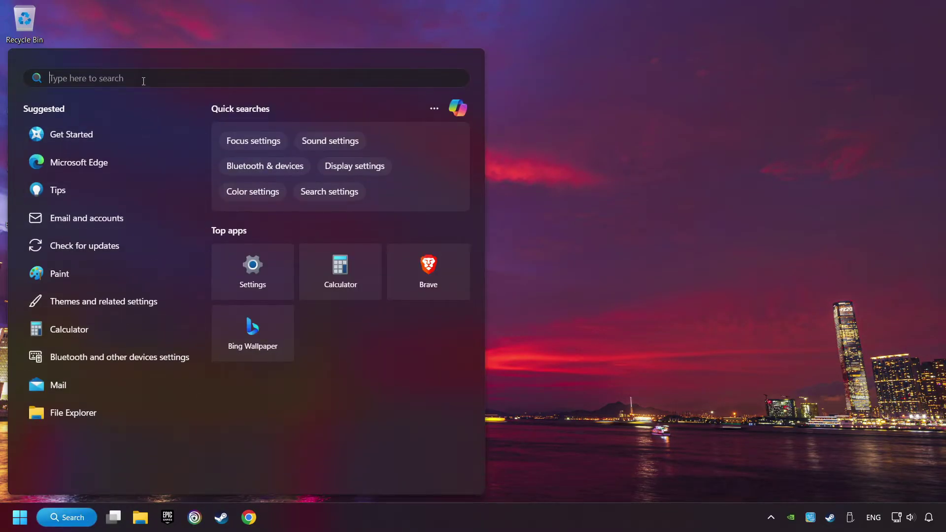
type("device manage")
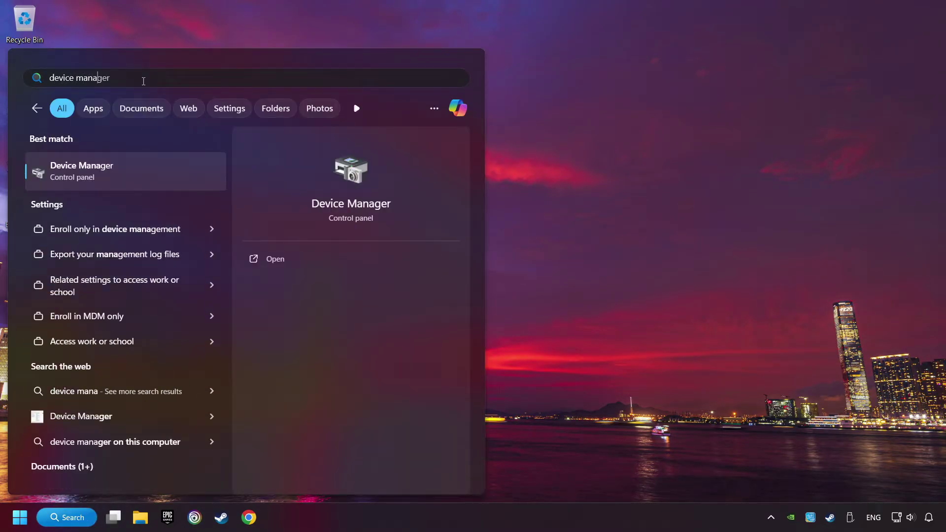
type("r")
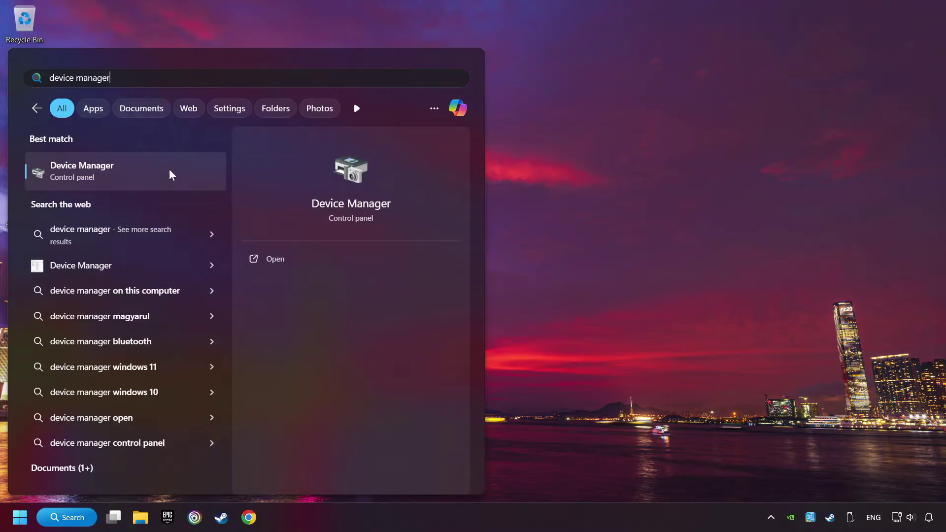
left_click(185, 172)
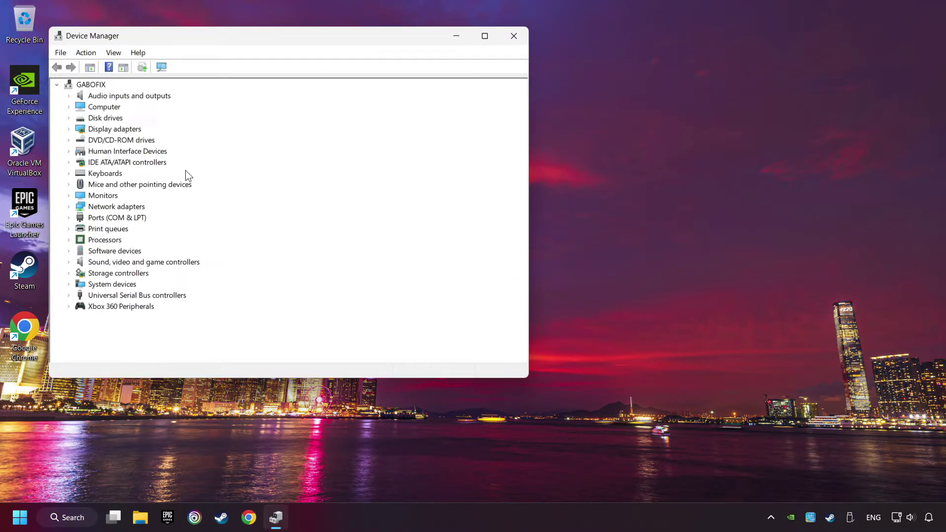
left_click_drag(183, 40, 363, 100)
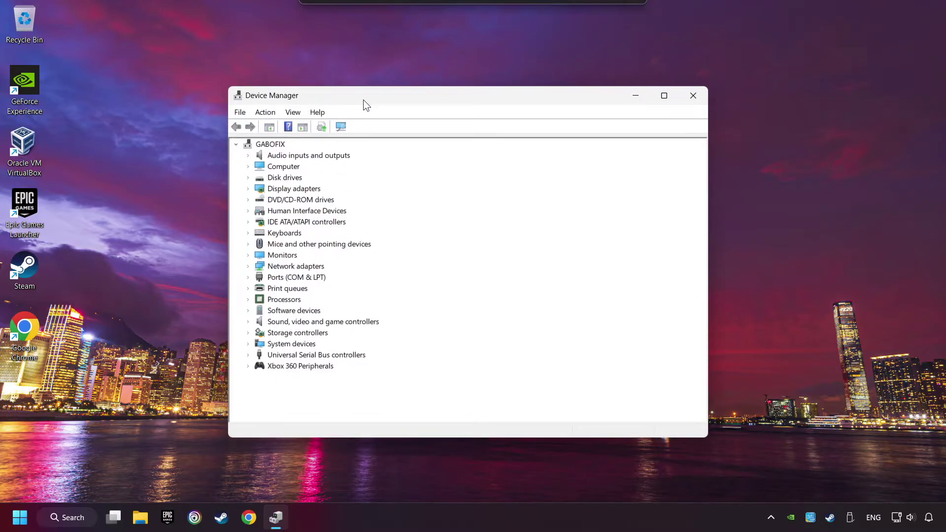
Disable the Xbox 360 Controller for Windows under Xbox 360 Peripherals, decline the restart, then re-enable it.
left_click(249, 366)
left_click(269, 367)
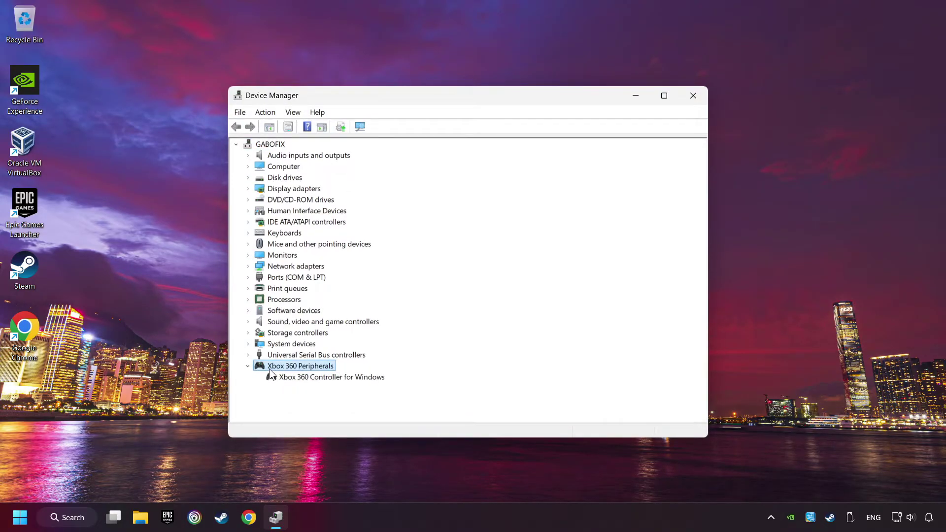
left_click(272, 377)
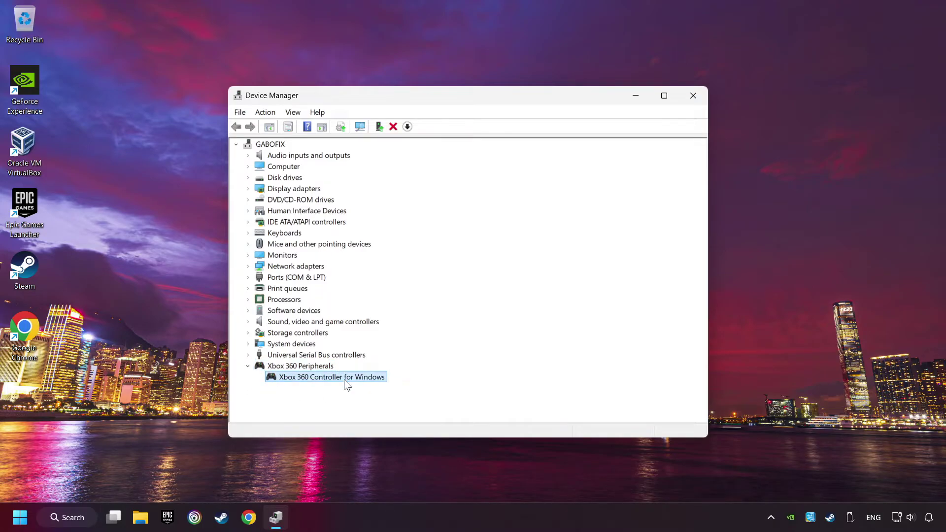
right_click(323, 377)
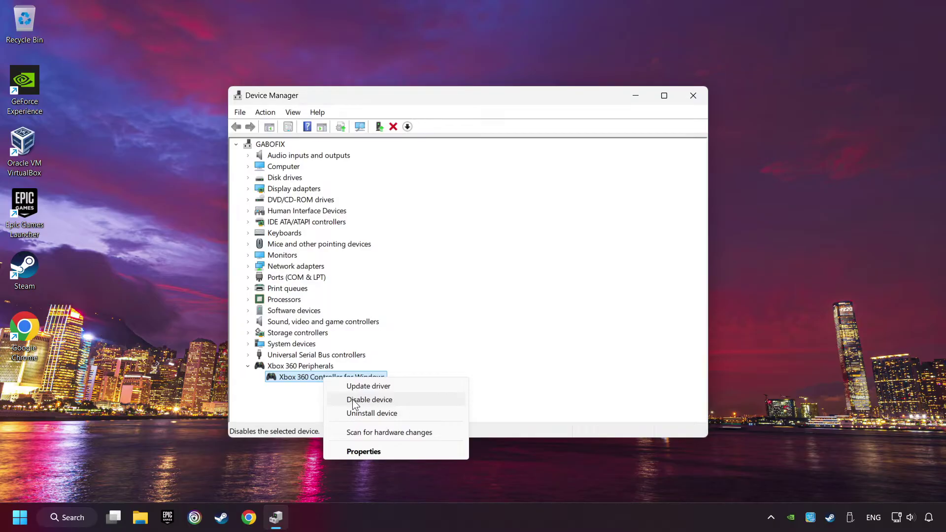
left_click(403, 401)
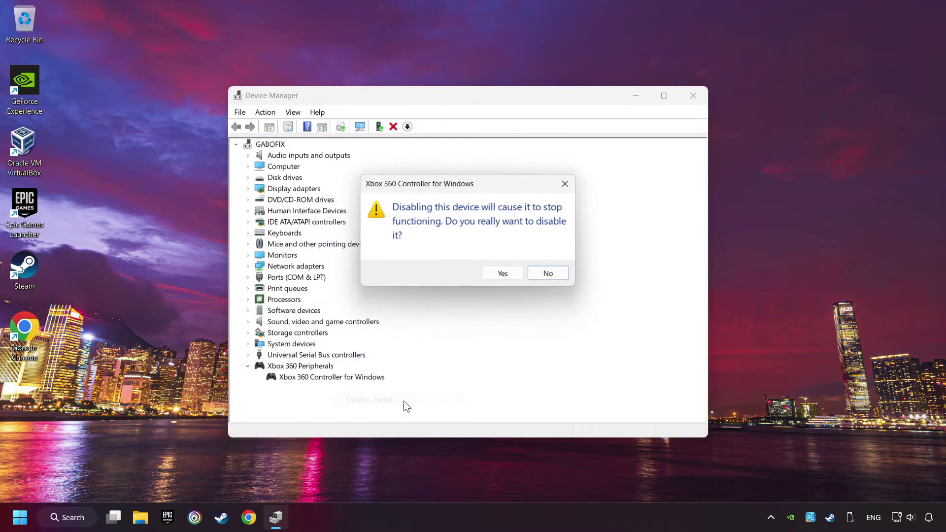
left_click(501, 274)
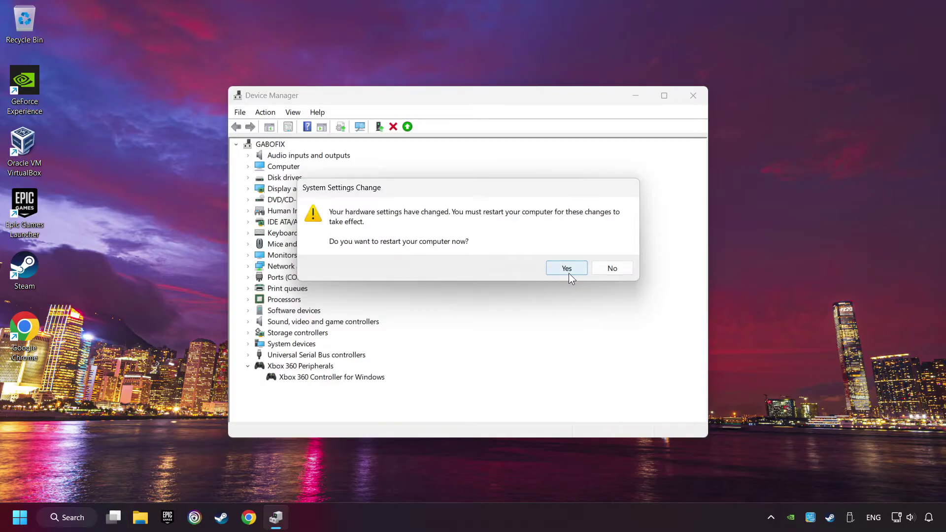
key("Escape")
right_click(343, 376)
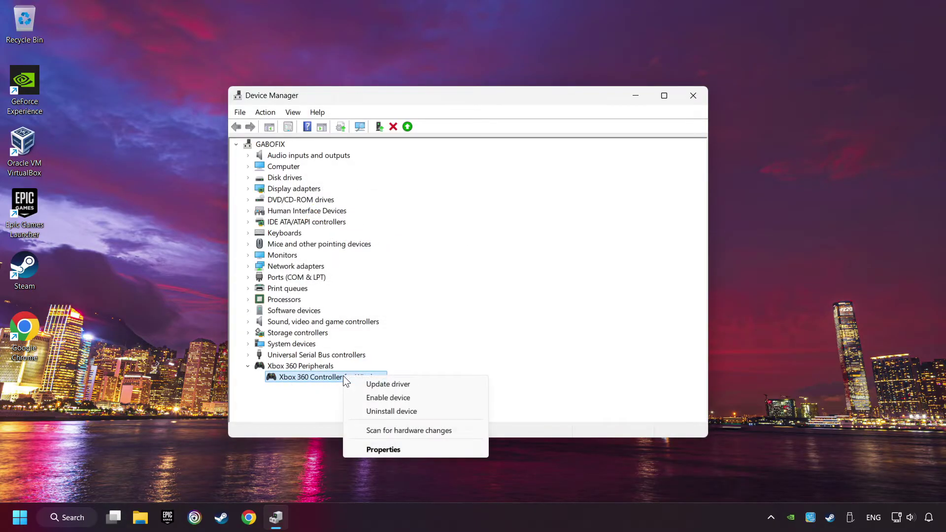
left_click(402, 398)
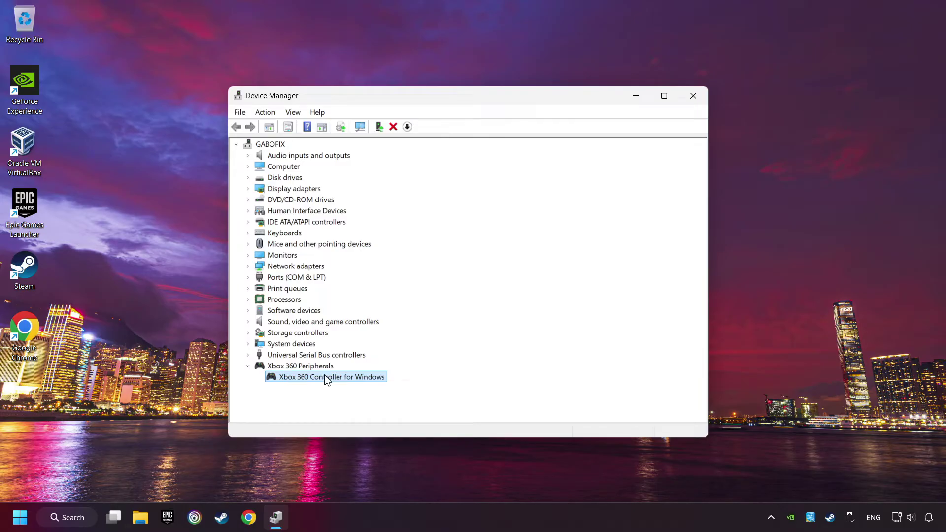
Reinstall the Xbox 360 Controller driver by manually picking the first listed compatible driver, then close the wizard.
right_click(325, 379)
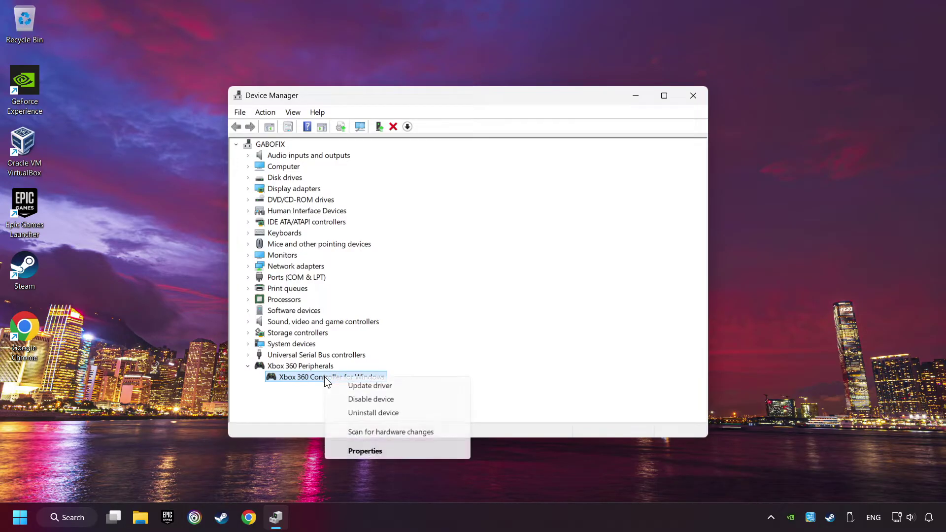
left_click(415, 385)
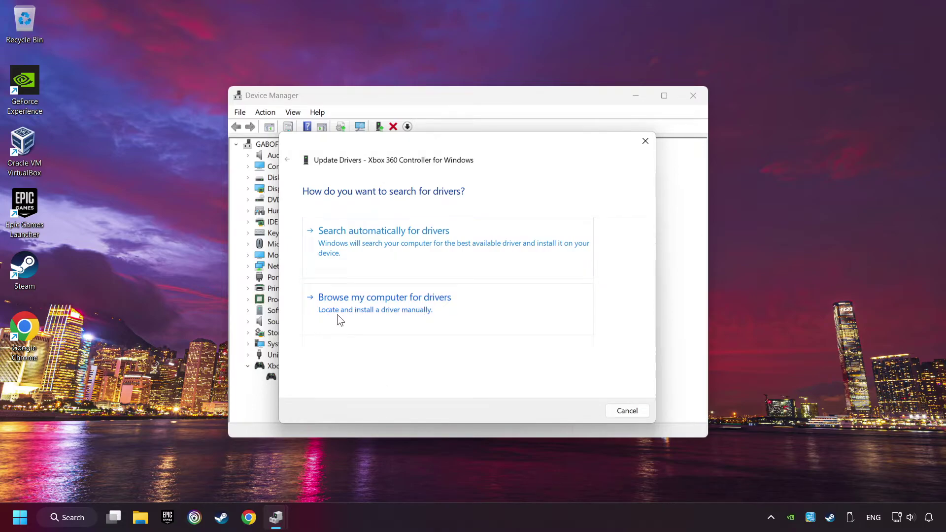
left_click(445, 315)
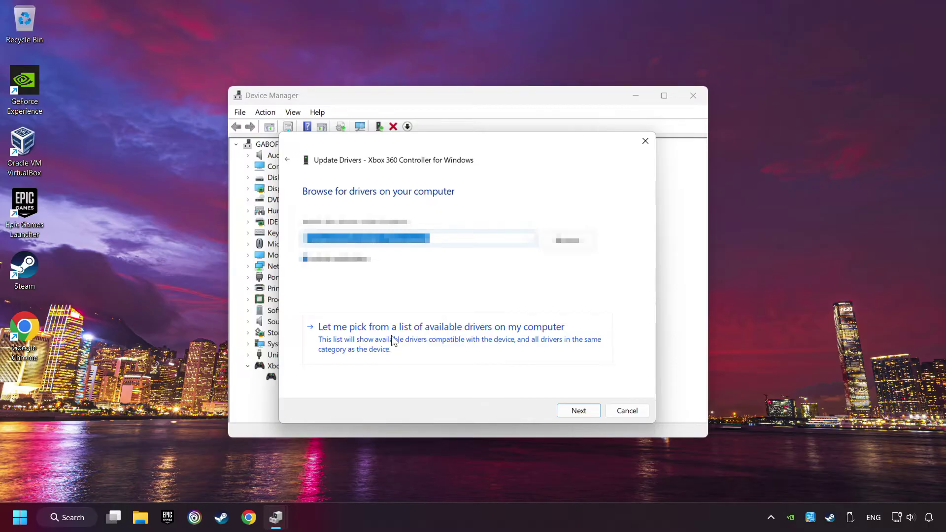
left_click(424, 341)
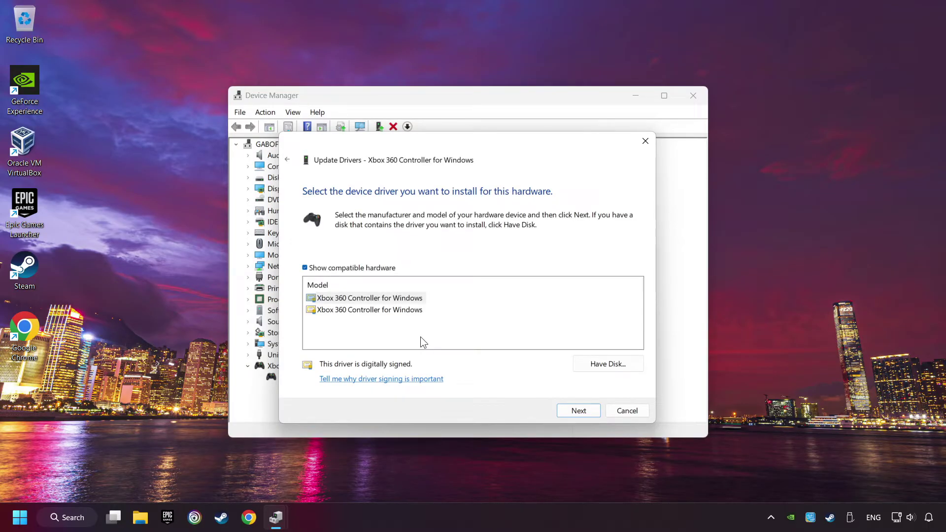
left_click(344, 299)
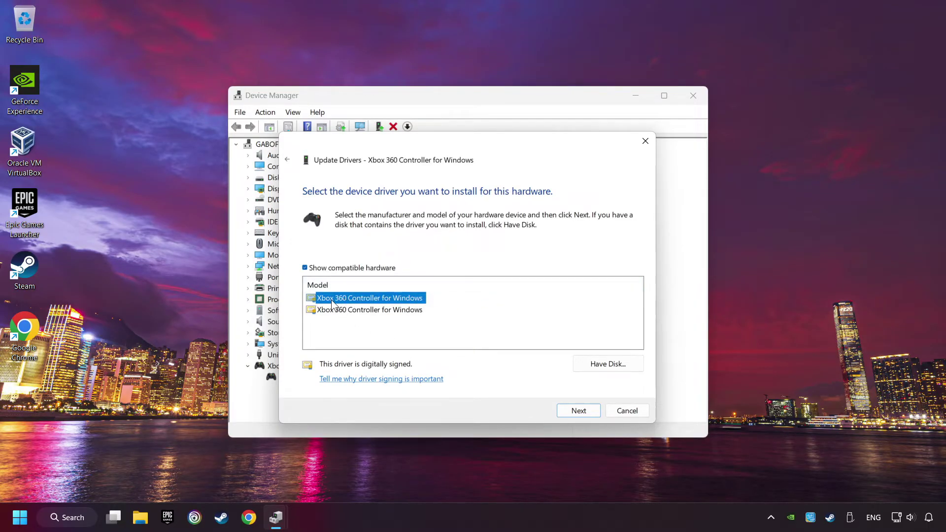
left_click(578, 412)
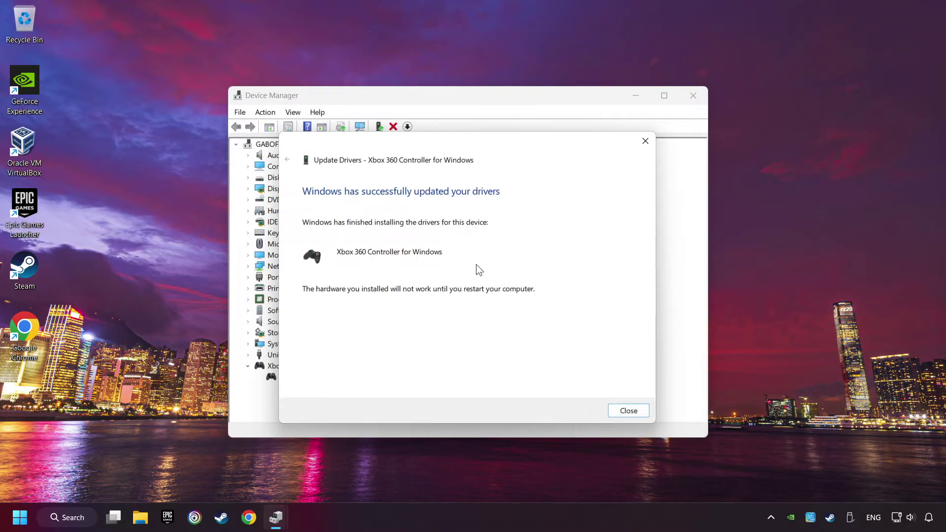
left_click(629, 410)
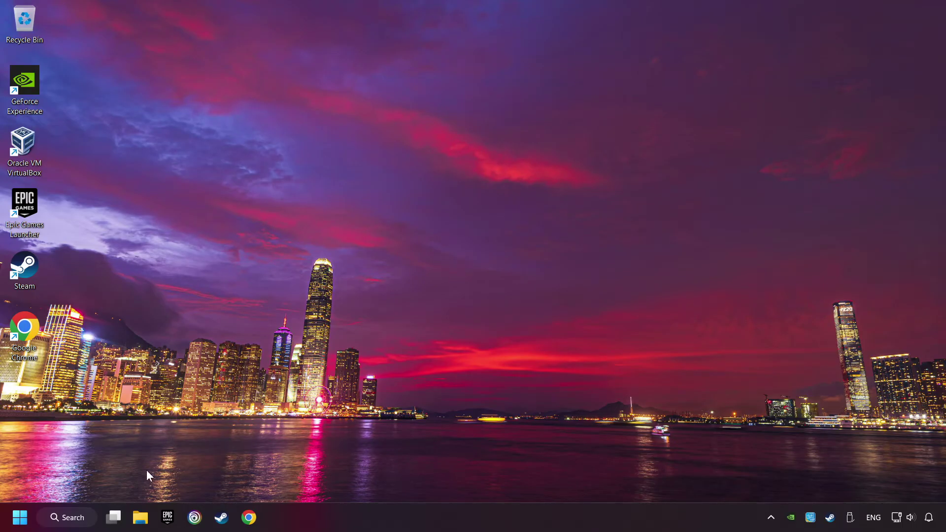
Relaunch Device Manager from a Windows search for 'device manager' and centre its window.
left_click(82, 521)
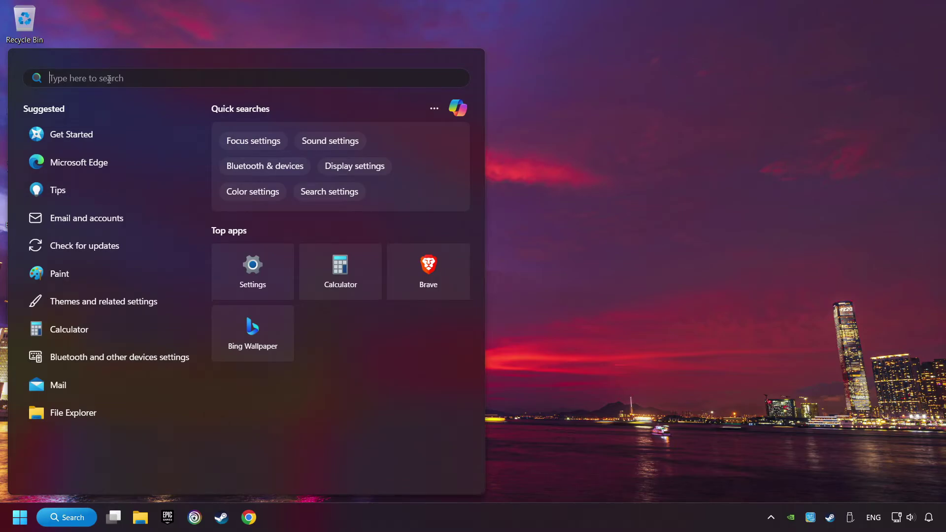
type("devic")
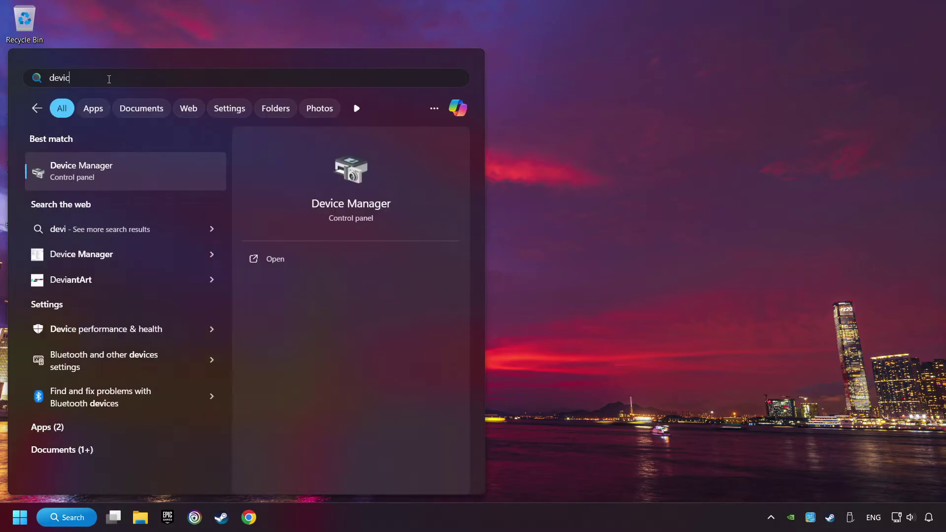
type("e manager")
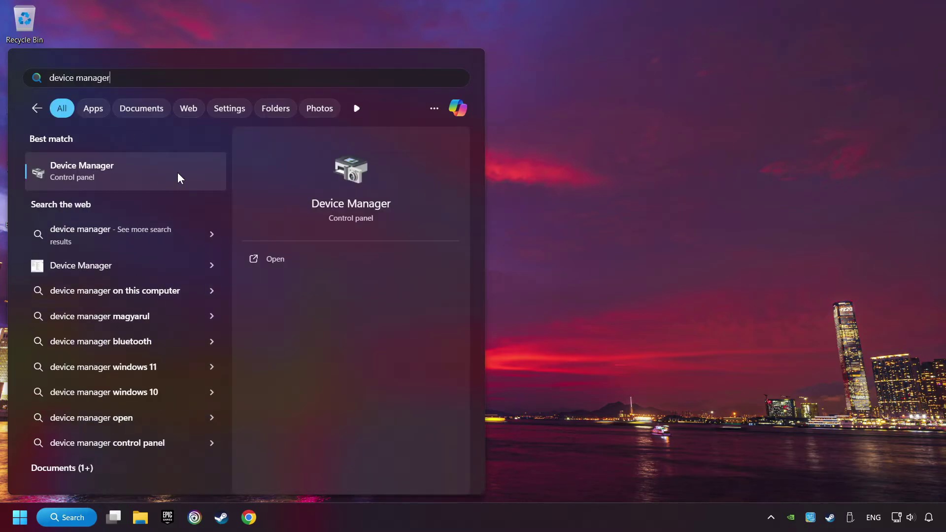
left_click(177, 172)
left_click_drag(233, 37, 397, 101)
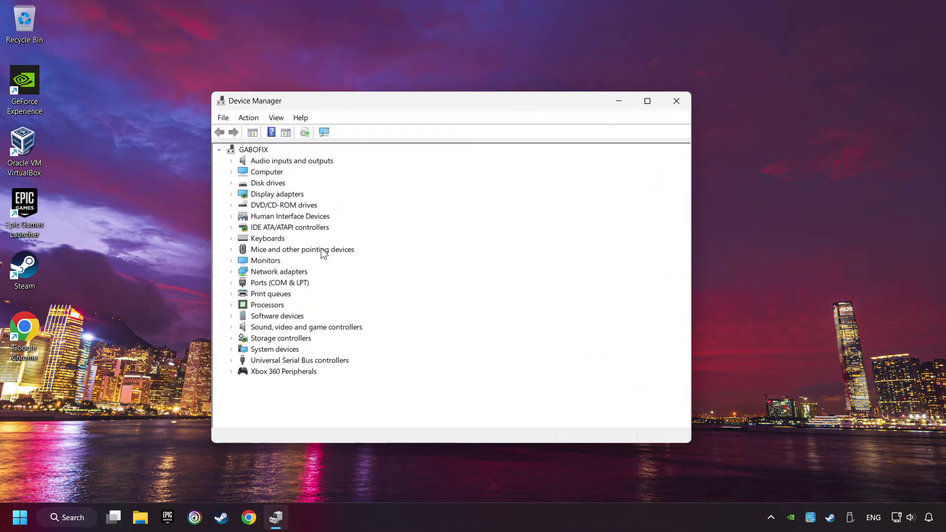
Check the first Generic USB Hub's Power Management option under Universal Serial Bus controllers, then confirm with OK.
left_click(244, 361)
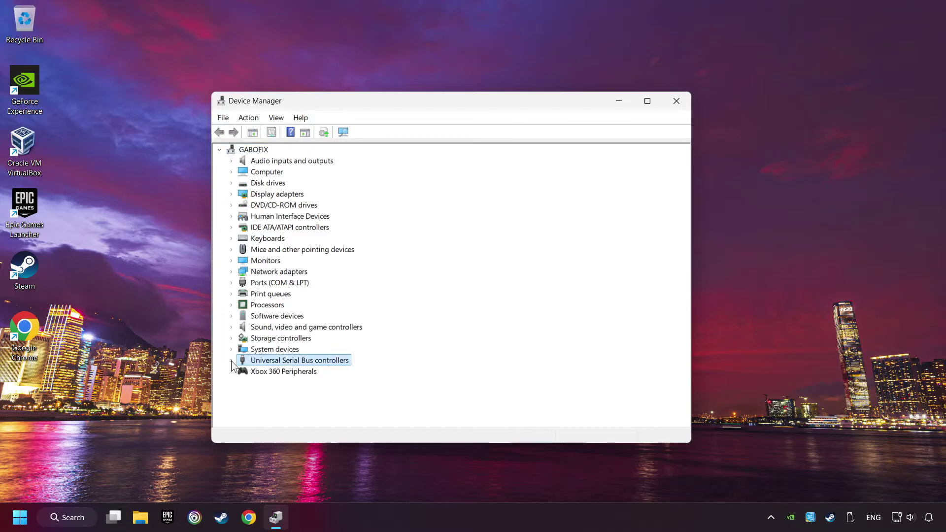
left_click(232, 361)
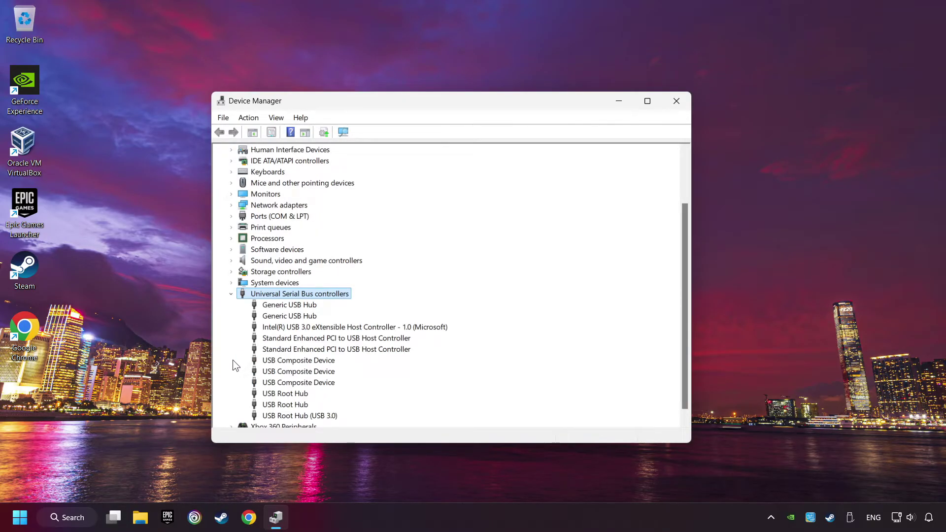
right_click(271, 308)
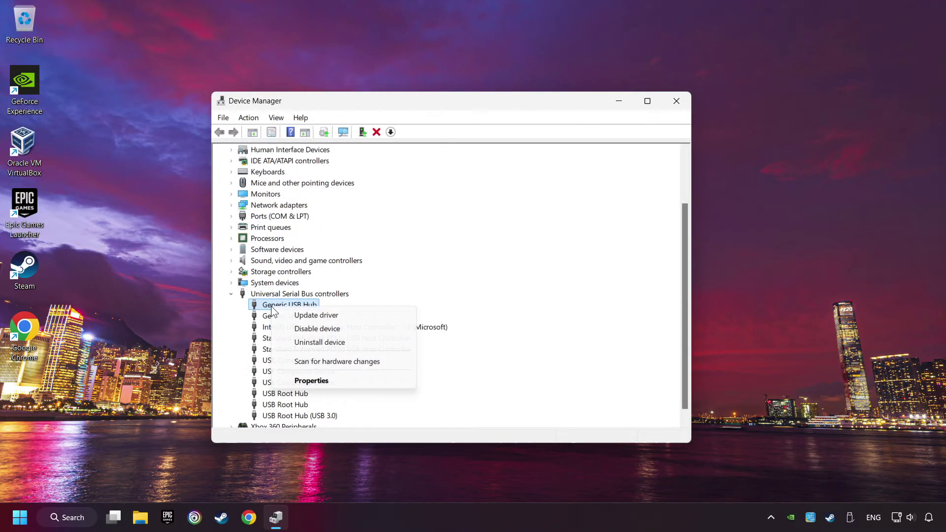
left_click(344, 380)
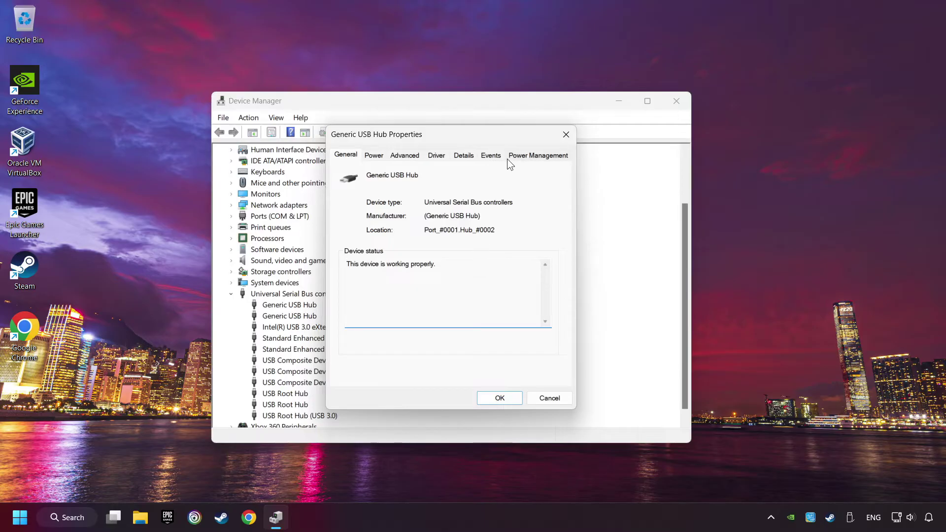
left_click(539, 155)
left_click(351, 205)
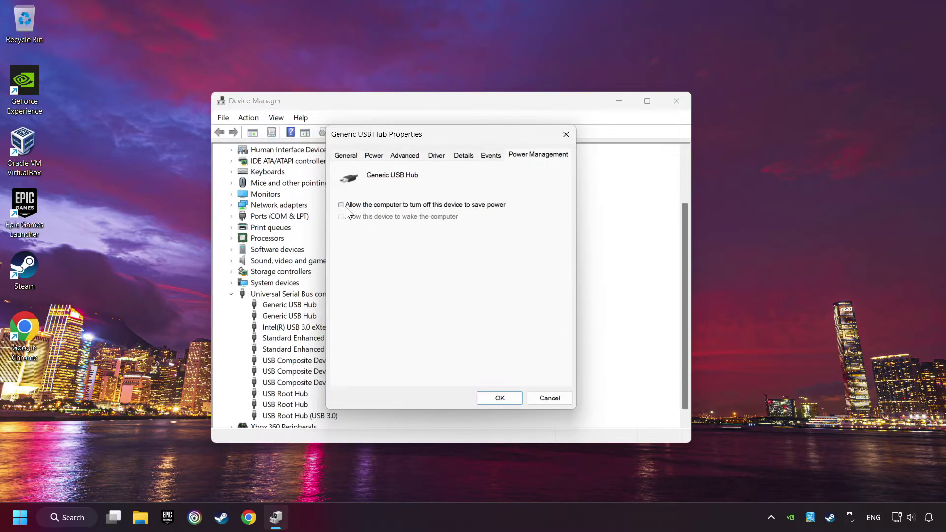
left_click(351, 205)
left_click(499, 398)
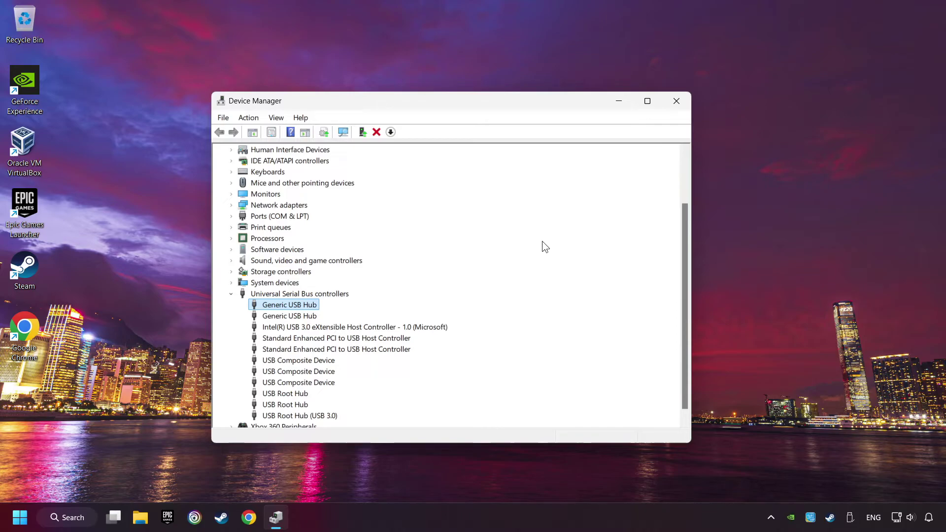
Close Device Manager, search 'controller', open Set up USB game controllers, and show the Xbox 360 controller's properties.
left_click(677, 102)
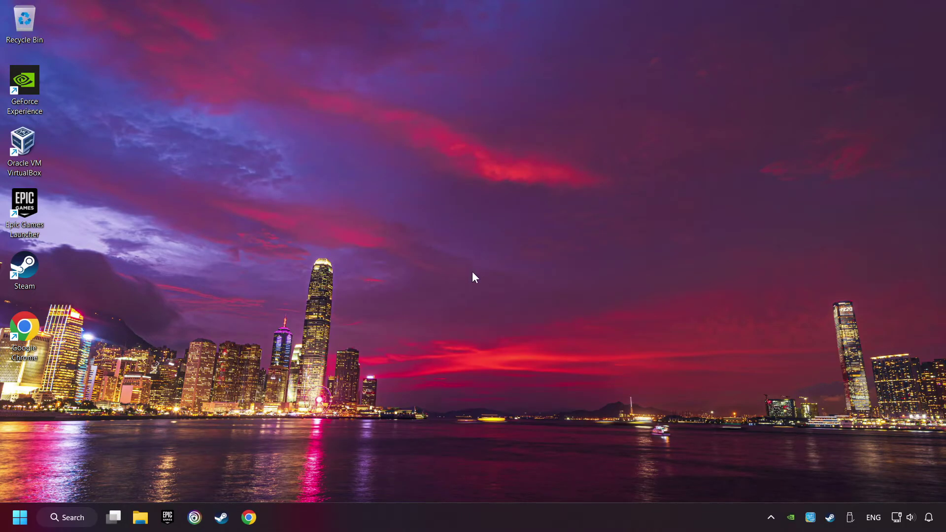
left_click(69, 517)
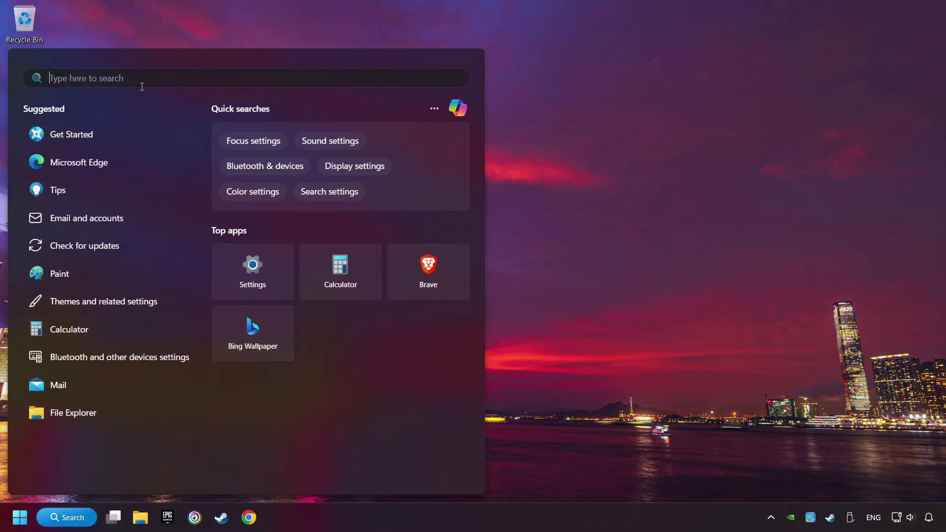
type("controller")
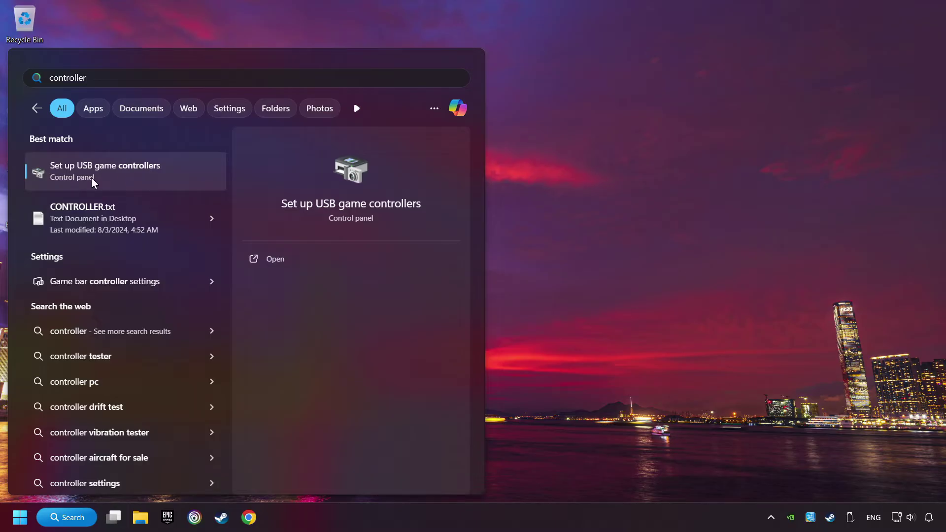
left_click(173, 173)
left_click_drag(173, 102, 434, 158)
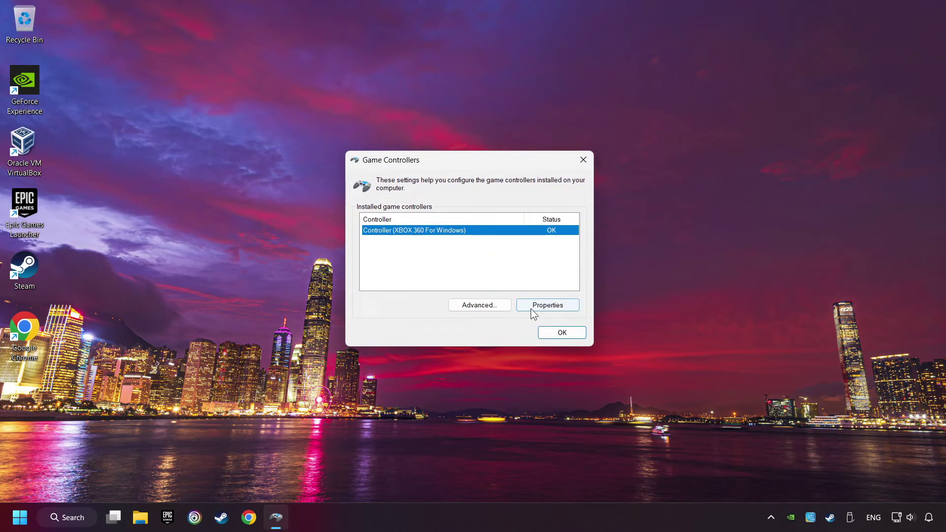
left_click(551, 308)
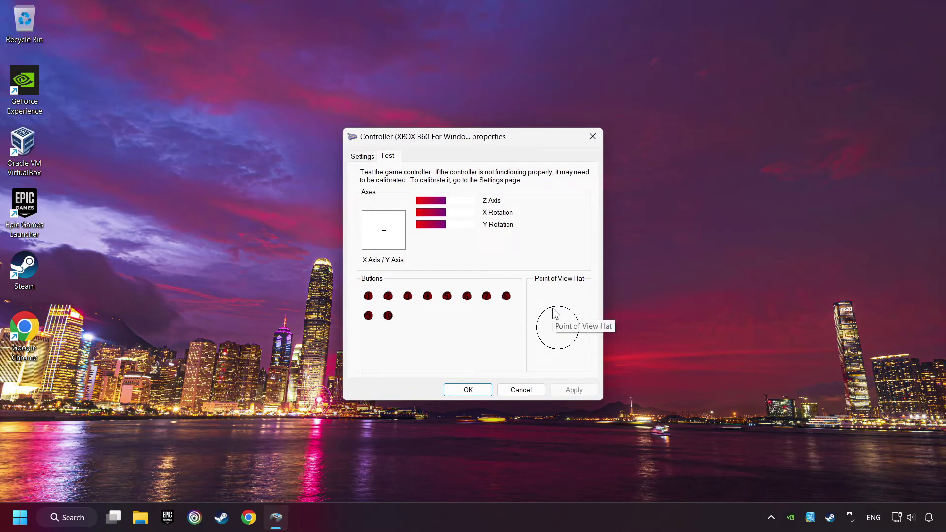
Reset the Xbox 360 controller to default and complete every page of the calibration wizard.
left_click(363, 160)
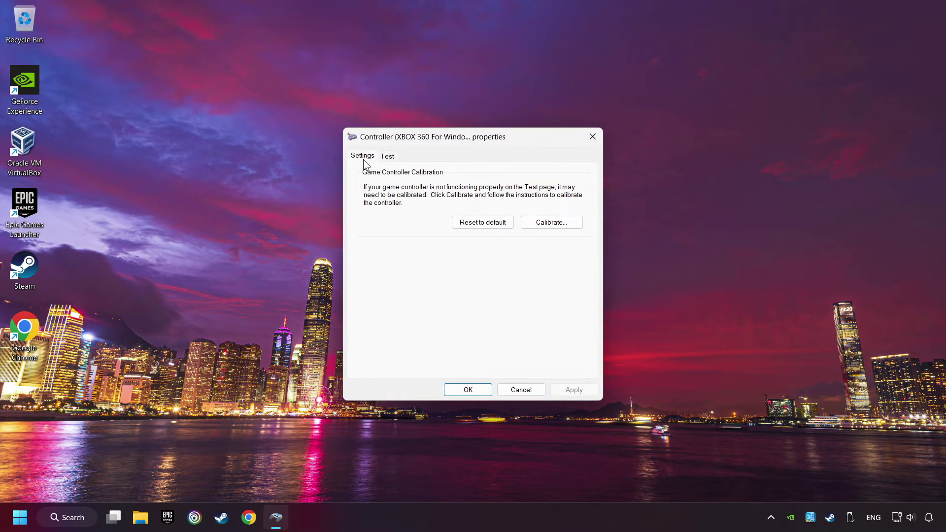
left_click(473, 226)
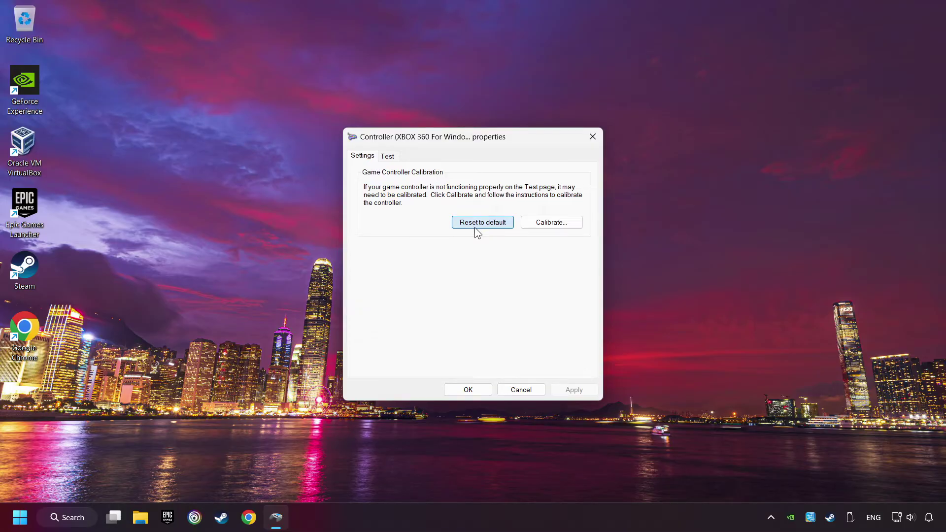
left_click(555, 225)
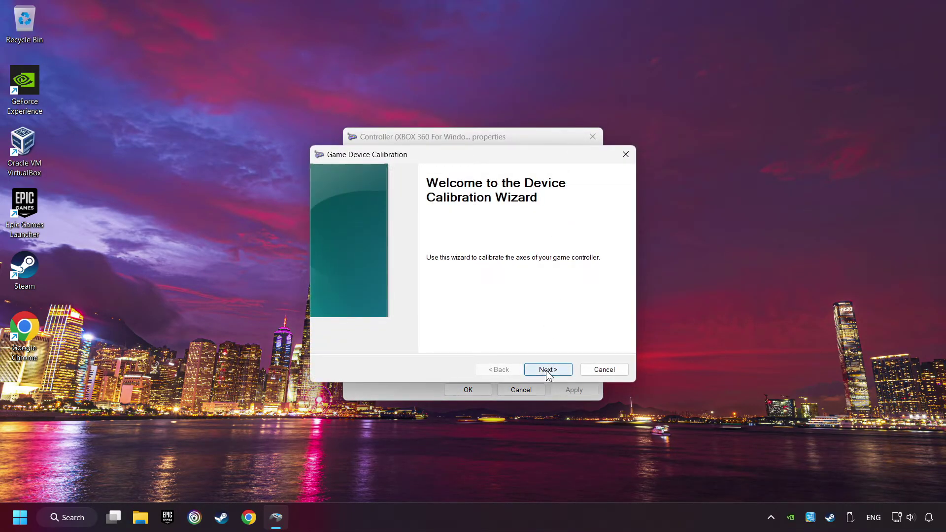
left_click(545, 371)
left_click(544, 370)
left_click(543, 370)
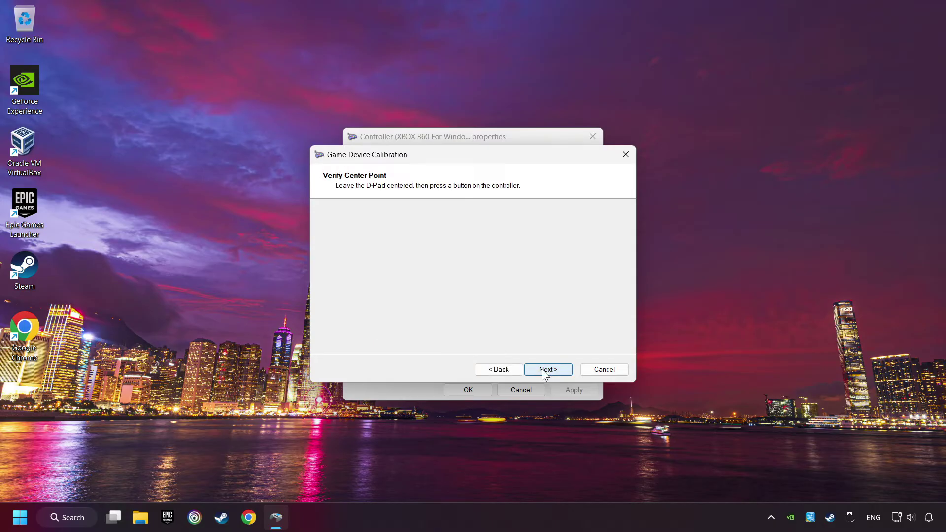
left_click(543, 369)
left_click(543, 369)
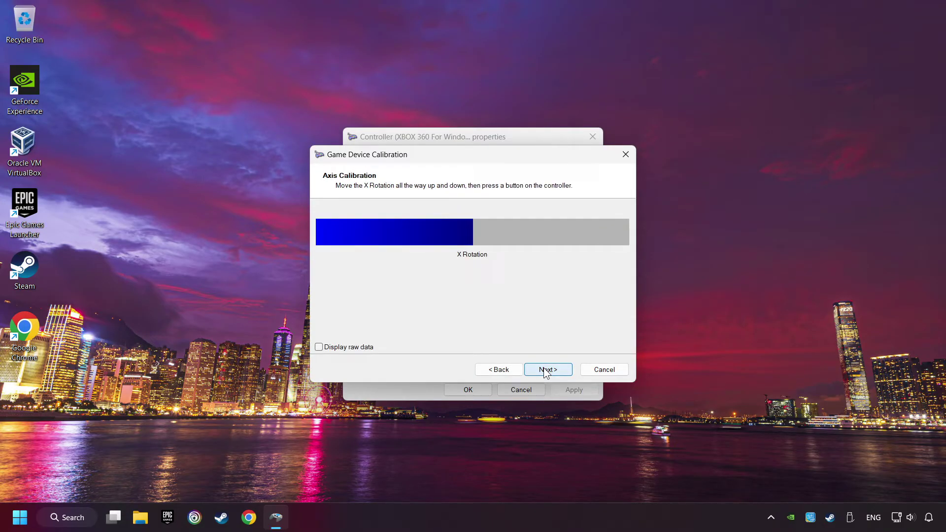
left_click(543, 369)
left_click(543, 369)
left_click(546, 371)
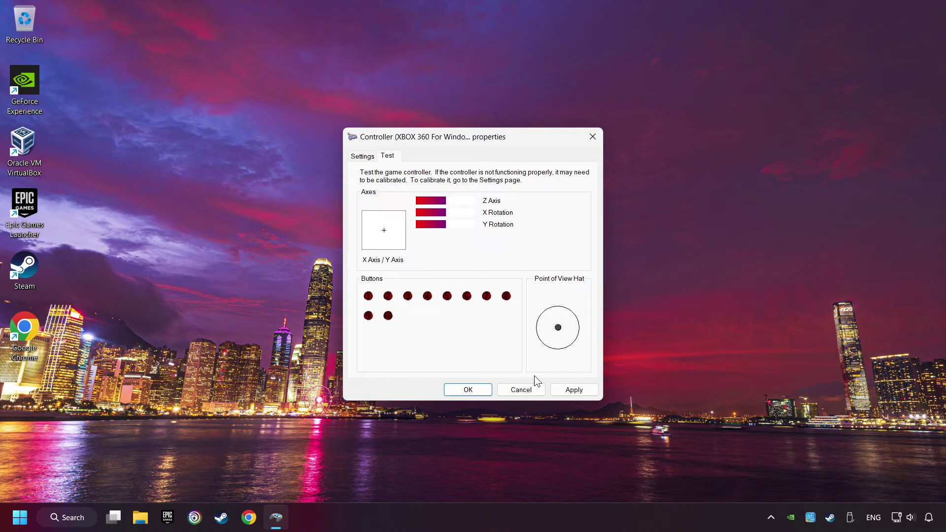
Apply the new calibration and close the controller properties and Game Controllers windows.
left_click(572, 390)
left_click(467, 390)
left_click(557, 333)
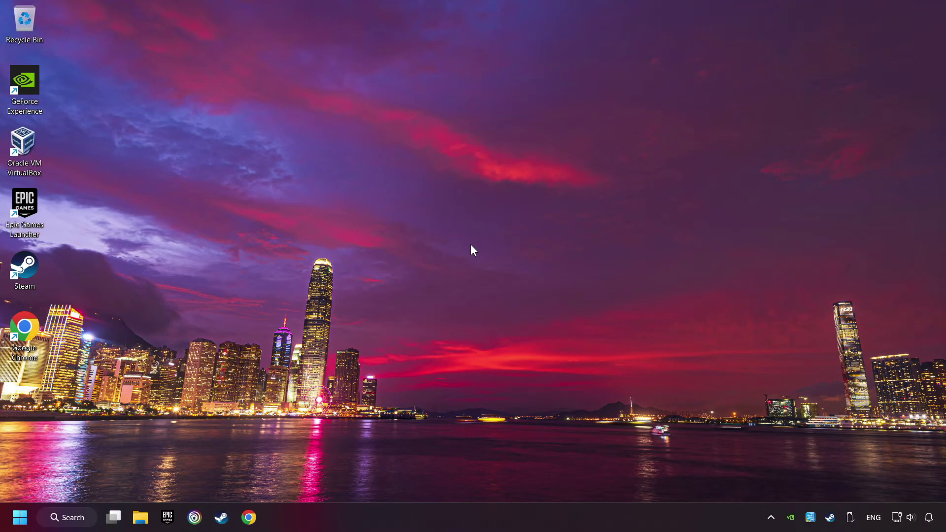
Bring up Steam's Settings on the Controller page.
left_click(222, 517)
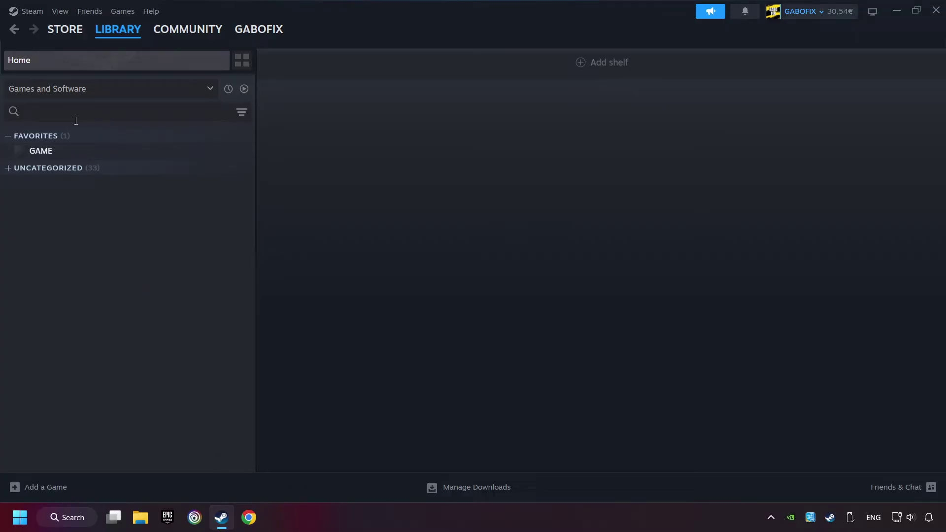
left_click(34, 12)
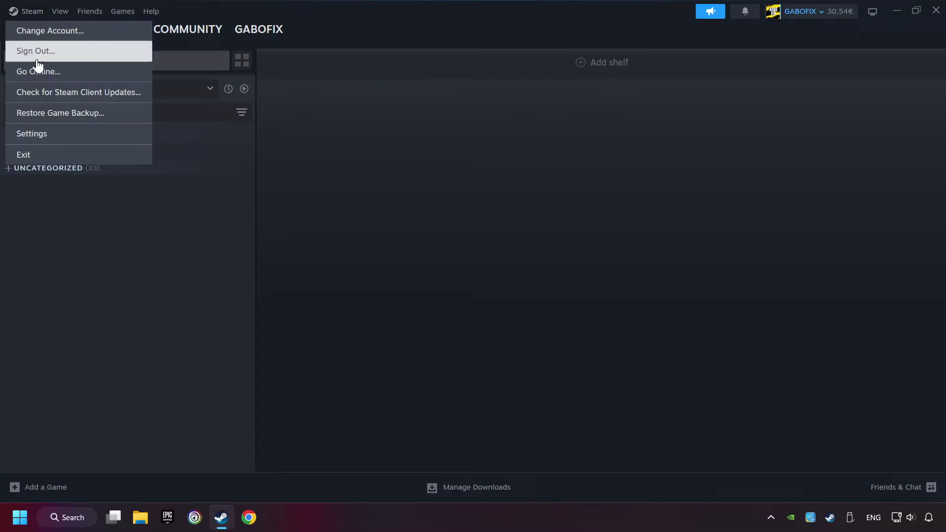
left_click(98, 138)
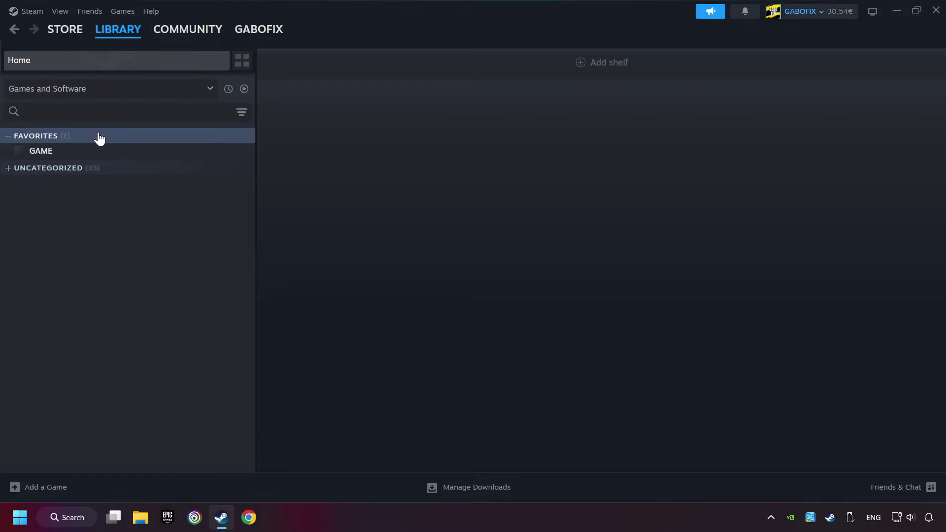
scroll(276, 327, "down", 1)
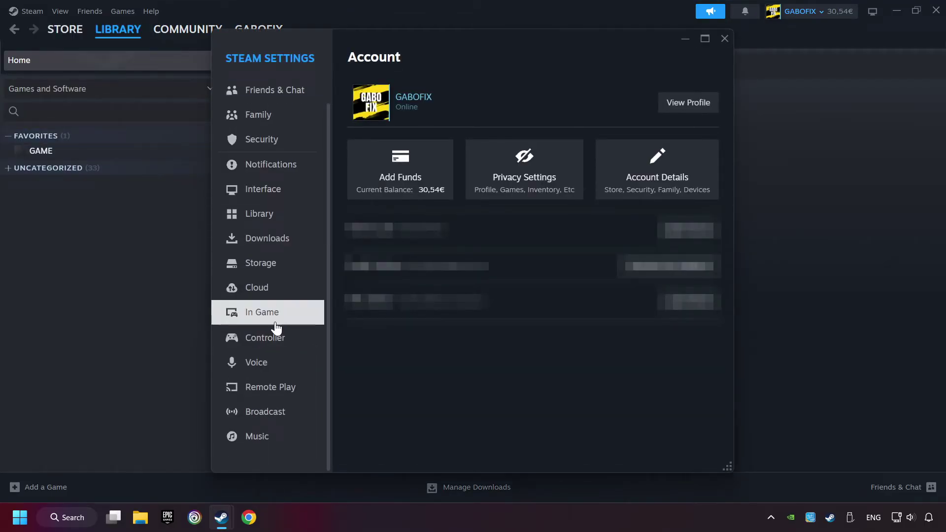
left_click(312, 344)
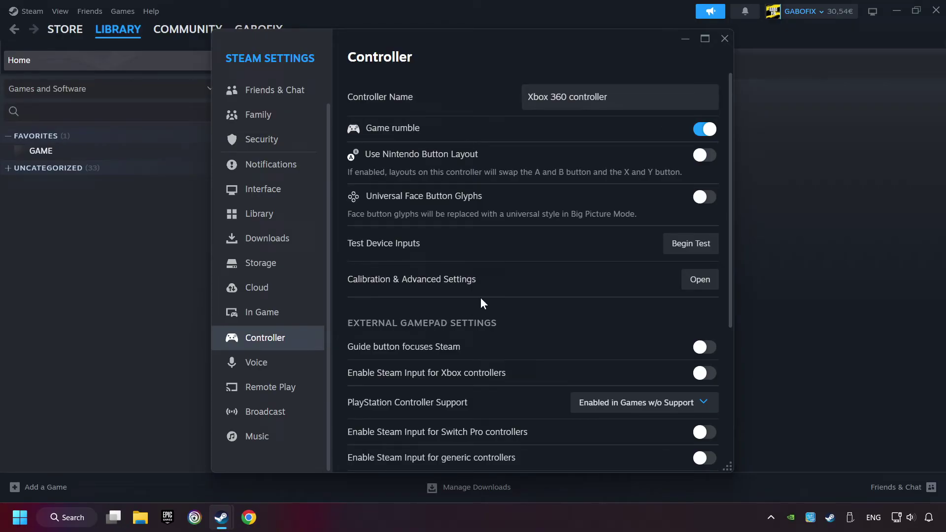
scroll(515, 295, "down", 3)
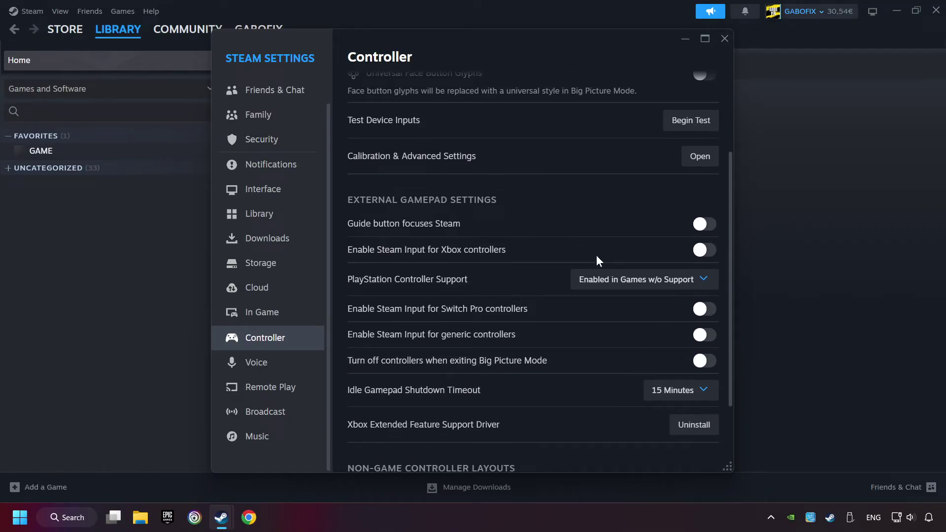
Enable Steam Input for Xbox, Switch Pro and generic controllers, keeping PlayStation on 'Enabled in Games w/o Support'.
left_click(704, 252)
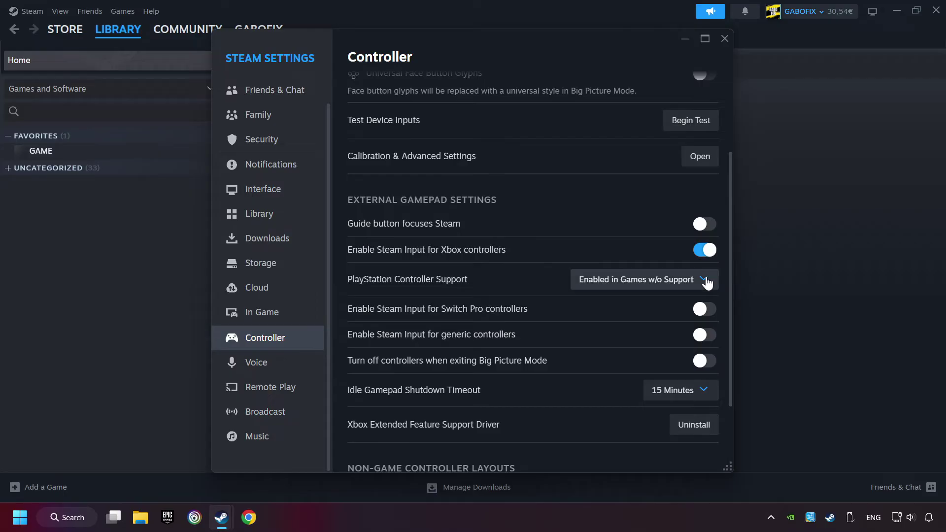
left_click(689, 279)
left_click(660, 329)
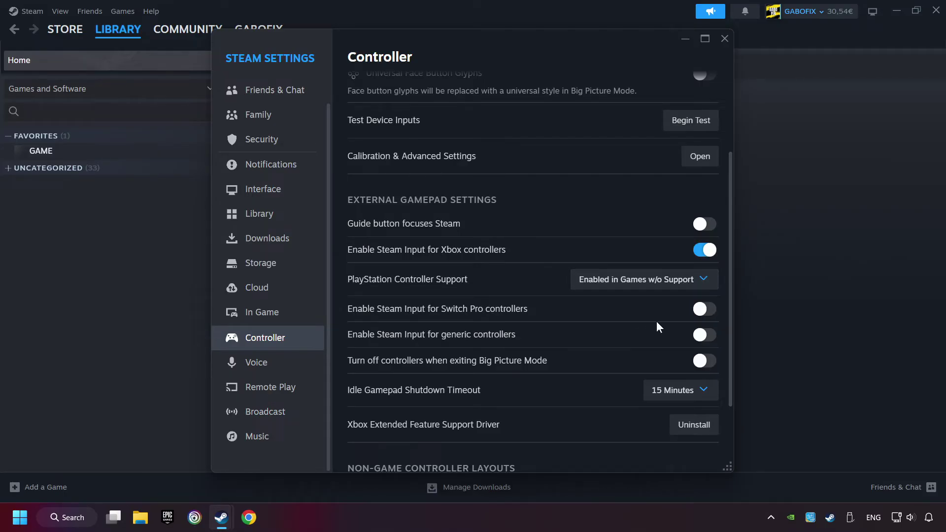
left_click(703, 309)
left_click(705, 335)
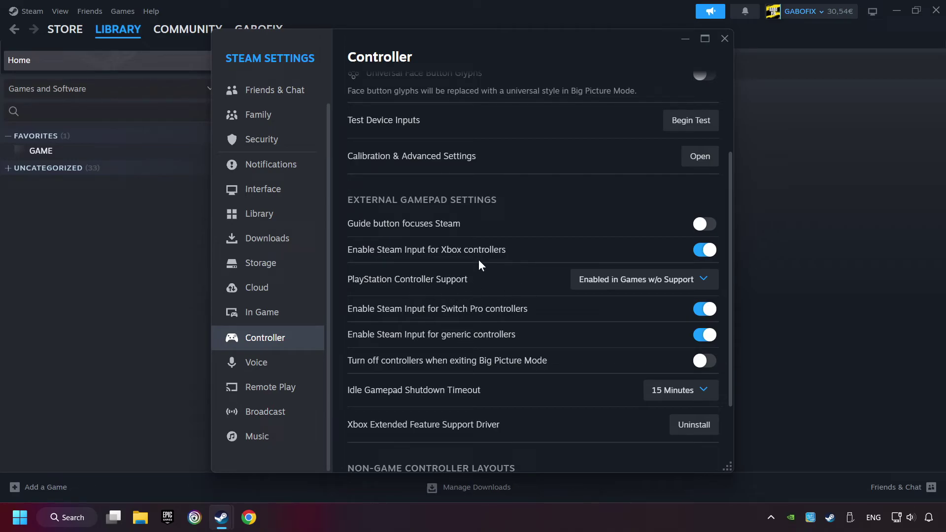
Close Steam Settings, then open Add a Non-Steam Game and cancel without adding anything.
left_click(724, 39)
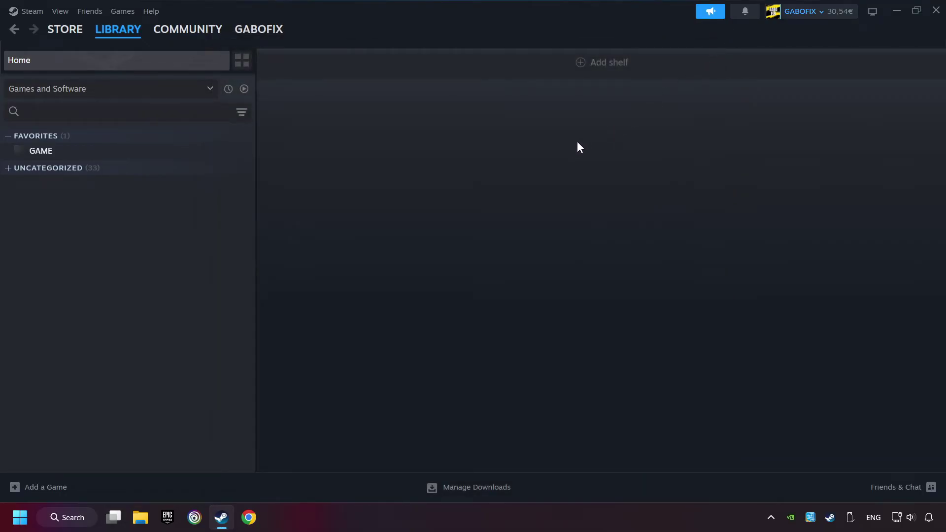
left_click(46, 488)
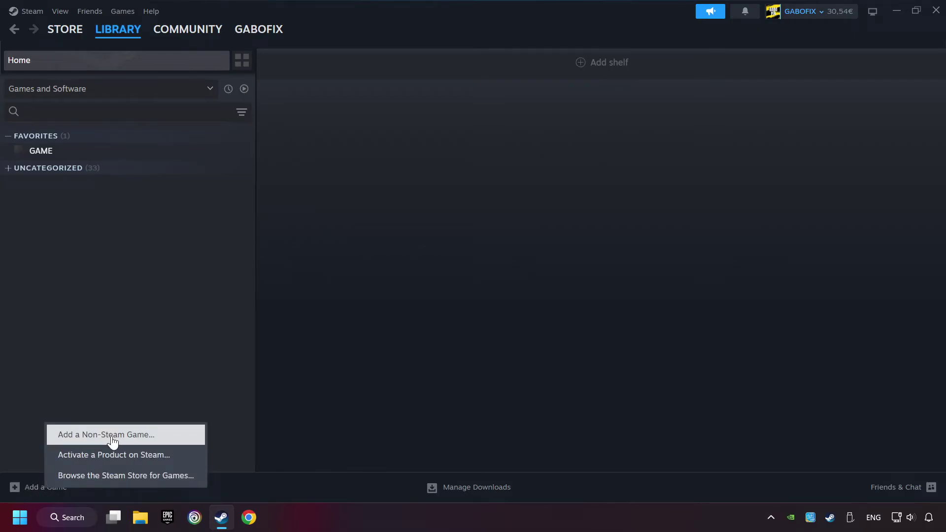
left_click(166, 435)
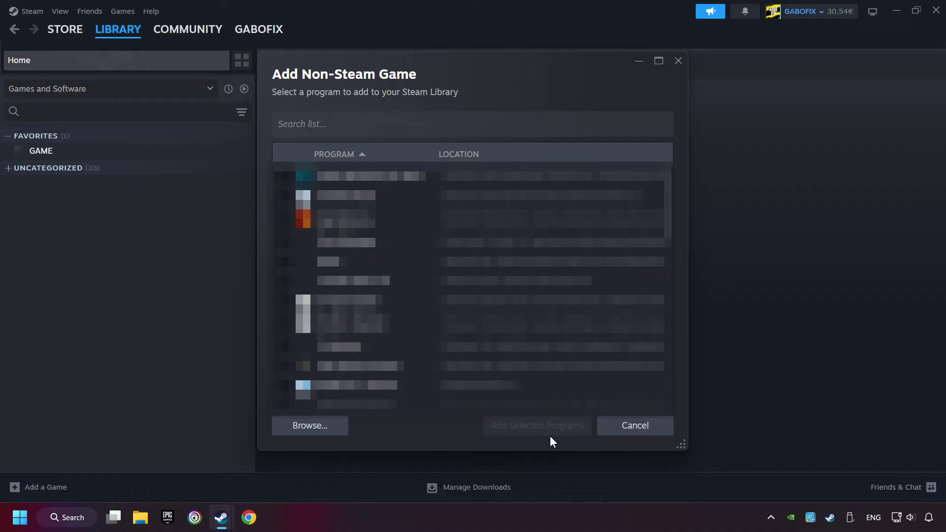
left_click(611, 428)
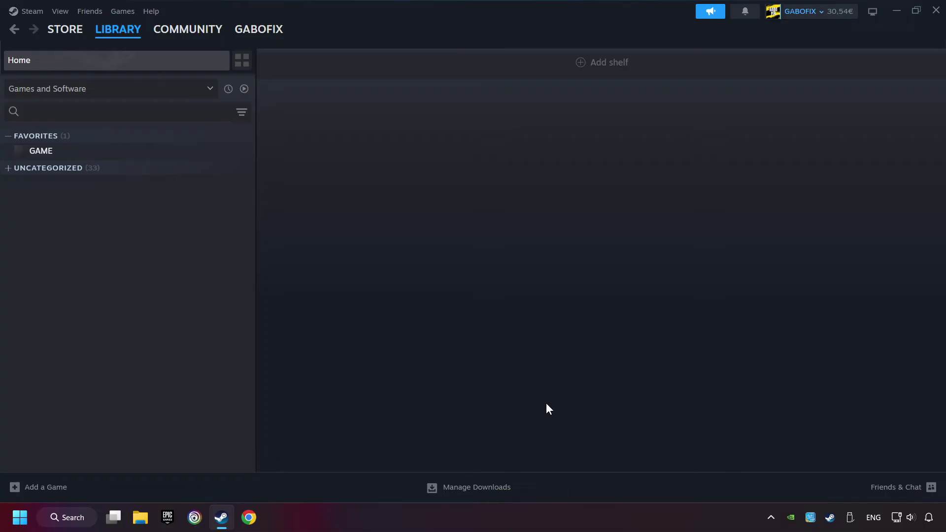
mouse_move(112, 43)
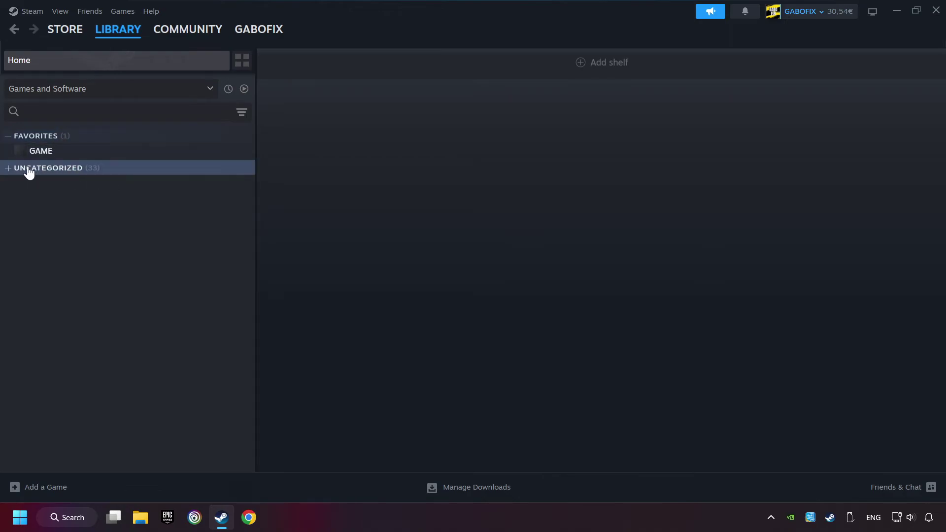
Select GAME under Favorites in the library sidebar to view its details page.
left_click(108, 158)
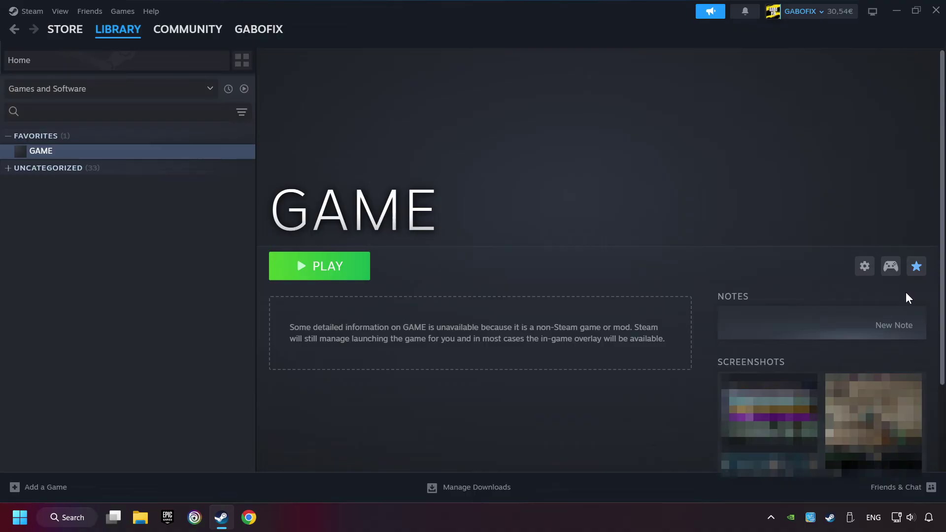
Select the Gamepad template in GAME's Steam controller settings to preview its button mapping.
left_click(890, 267)
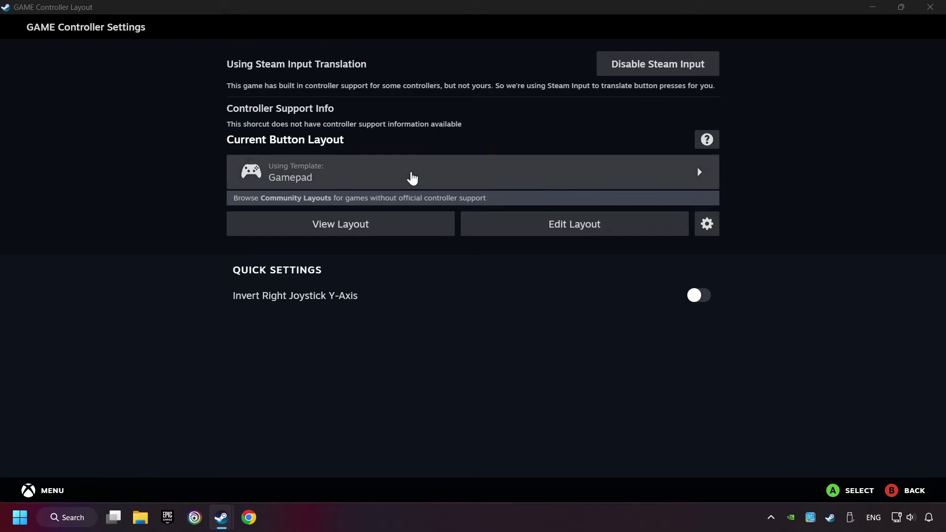
left_click(374, 182)
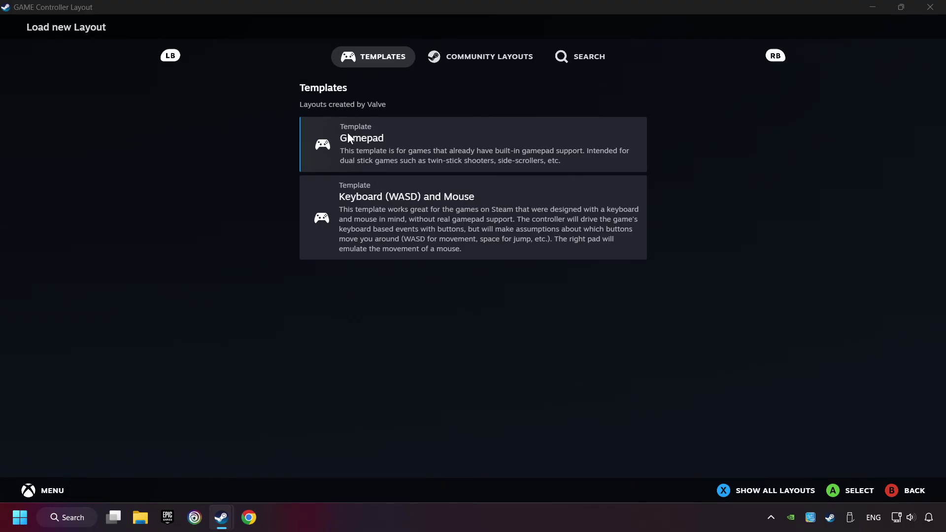
left_click(412, 137)
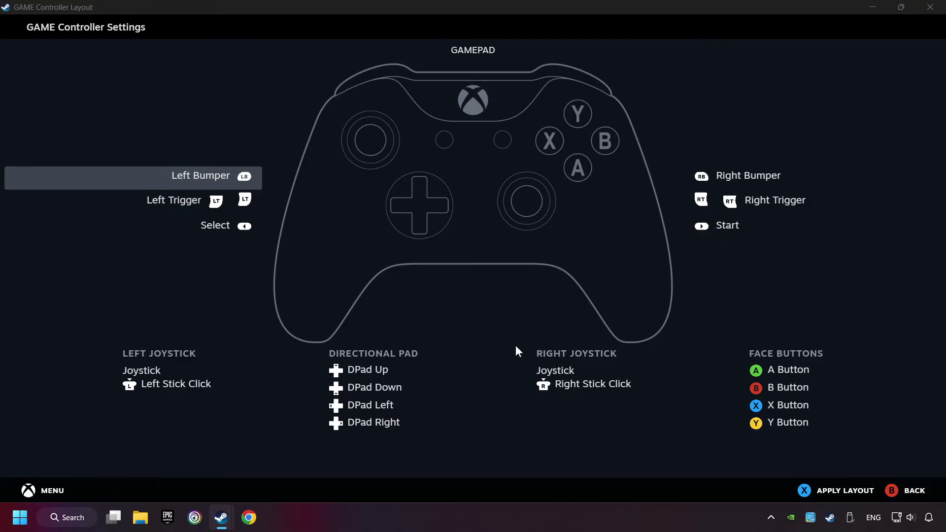
Review the Gamepad layout's Buttons, DPad, Triggers and Joysticks settings.
left_click(736, 175)
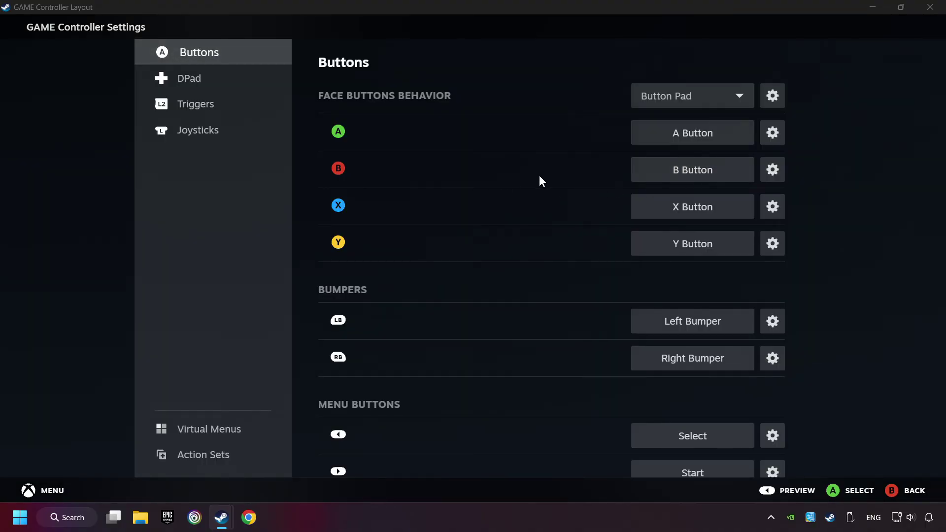
left_click(189, 84)
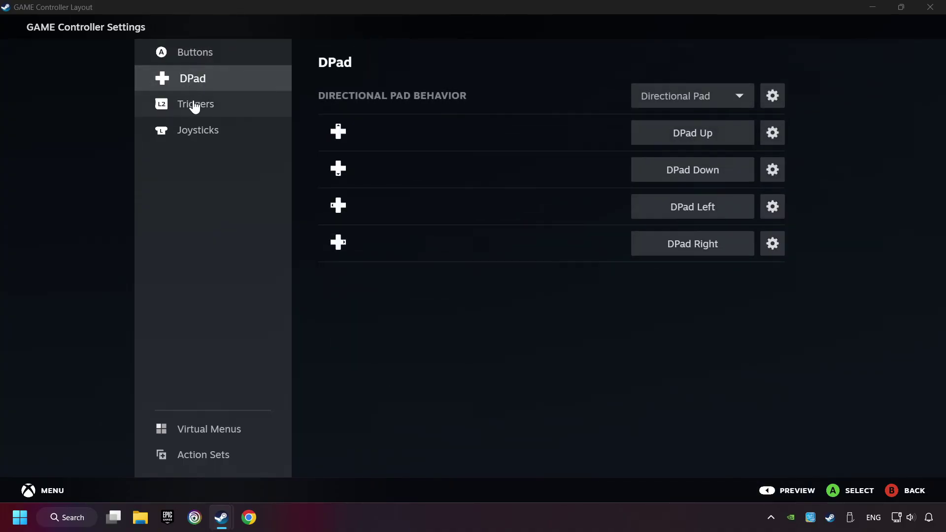
left_click(212, 104)
left_click(217, 128)
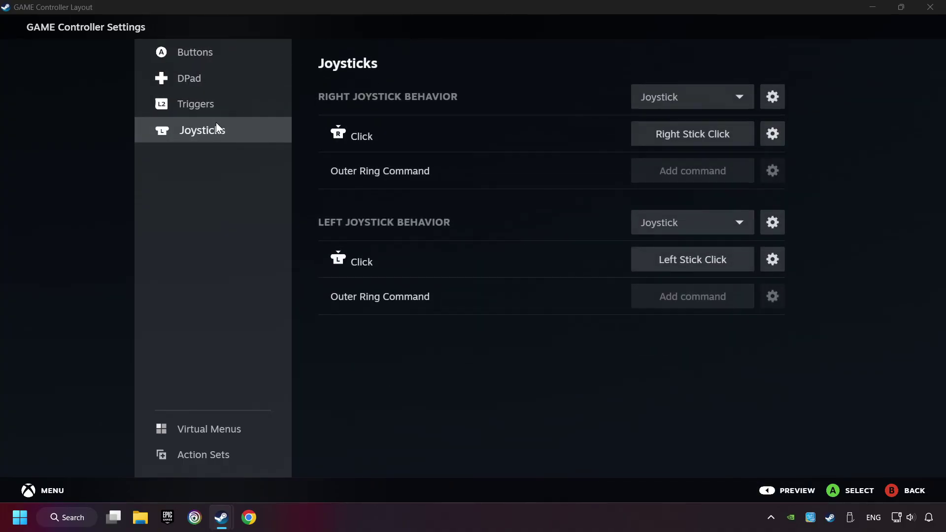
left_click(258, 62)
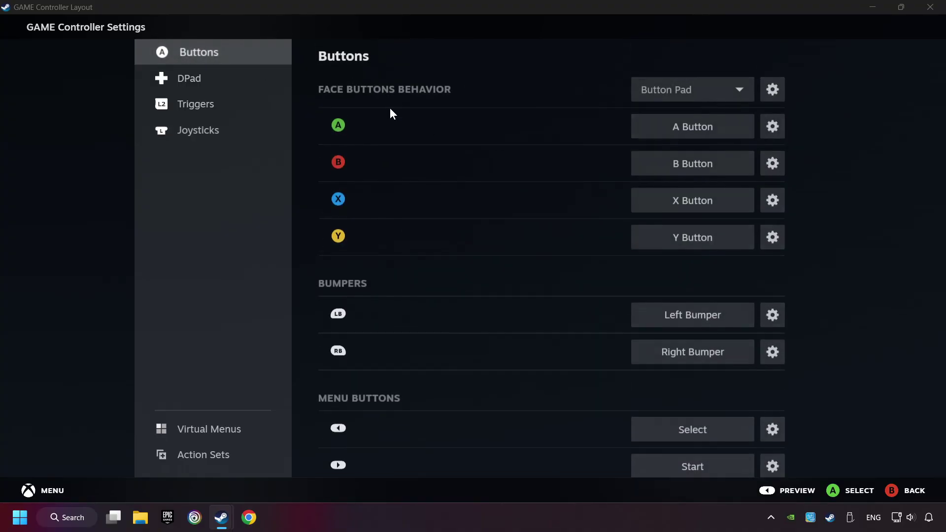
scroll(501, 328, "down", 1)
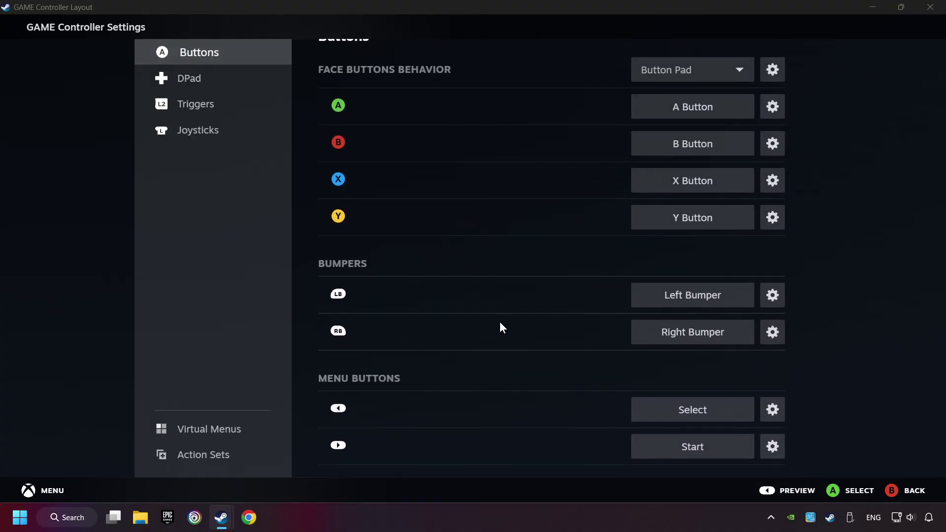
Preview the full Gamepad layout and apply it to GAME.
left_click(782, 489)
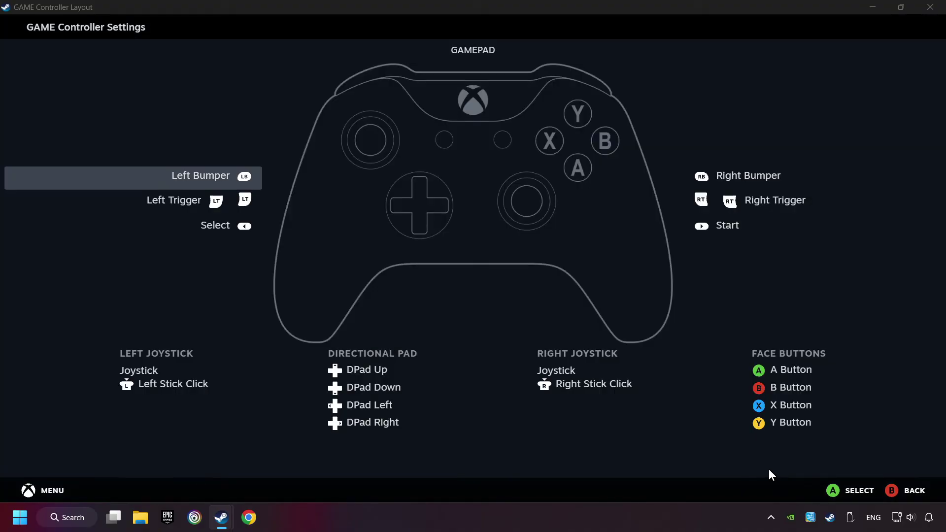
left_click(892, 487)
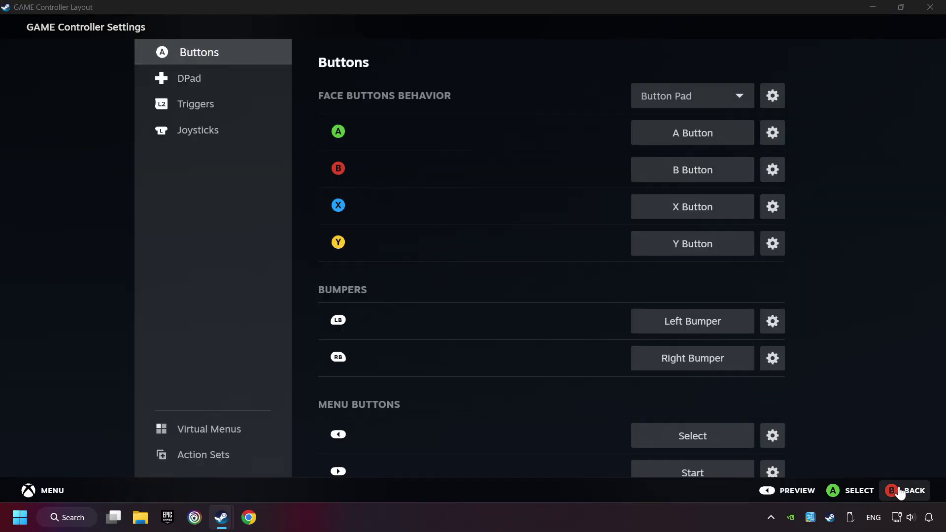
left_click(819, 492)
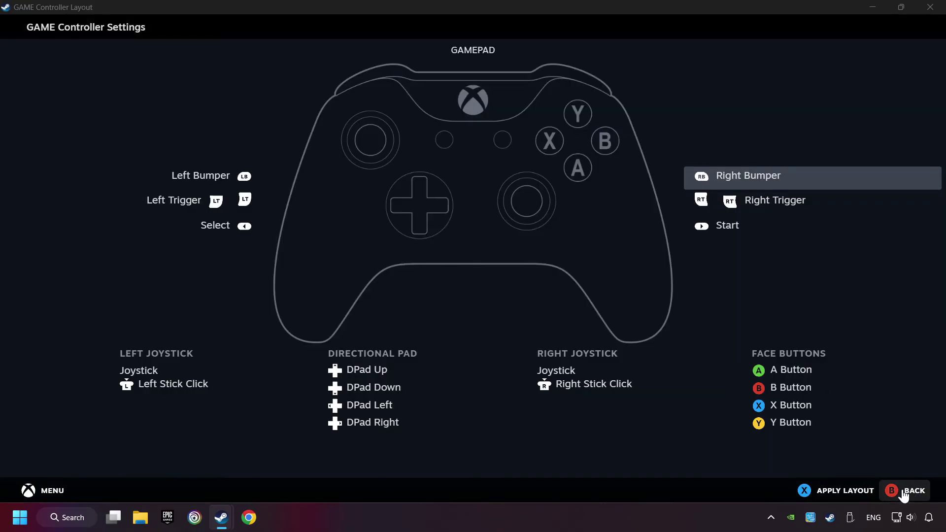
left_click(831, 498)
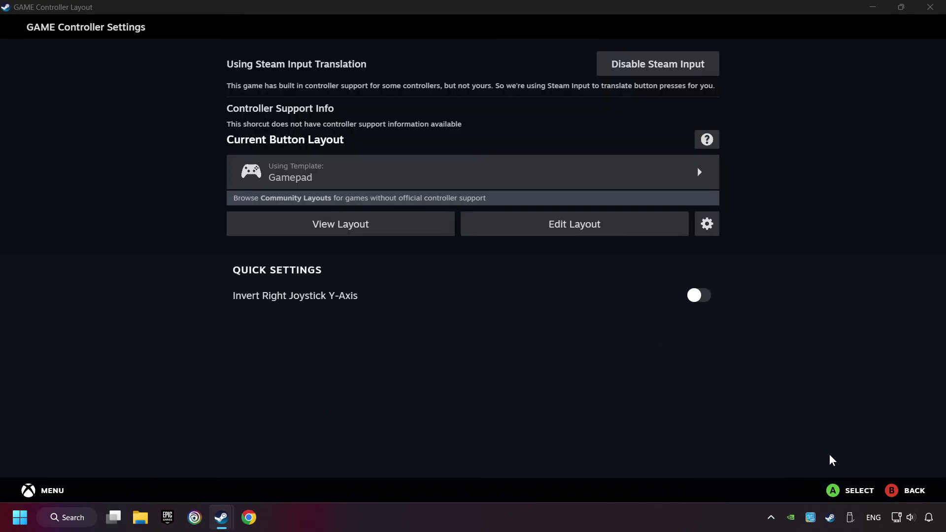
left_click(887, 499)
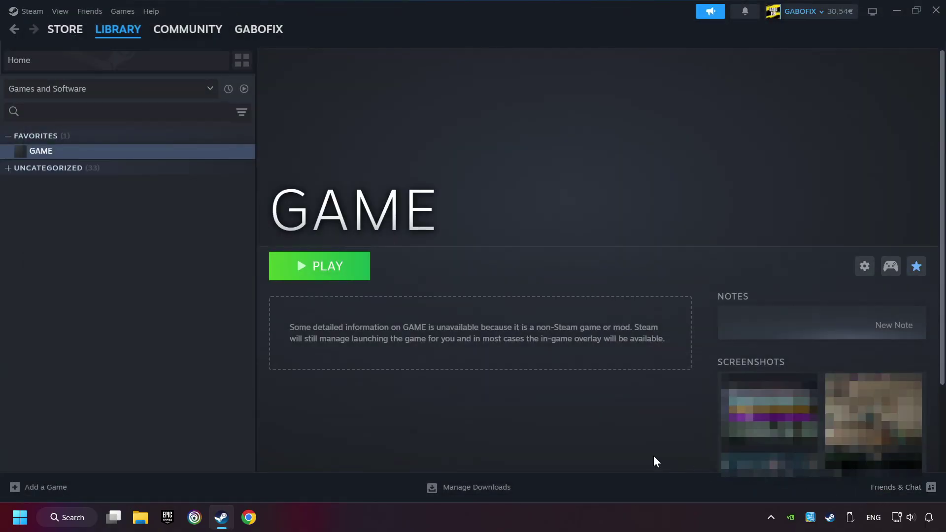